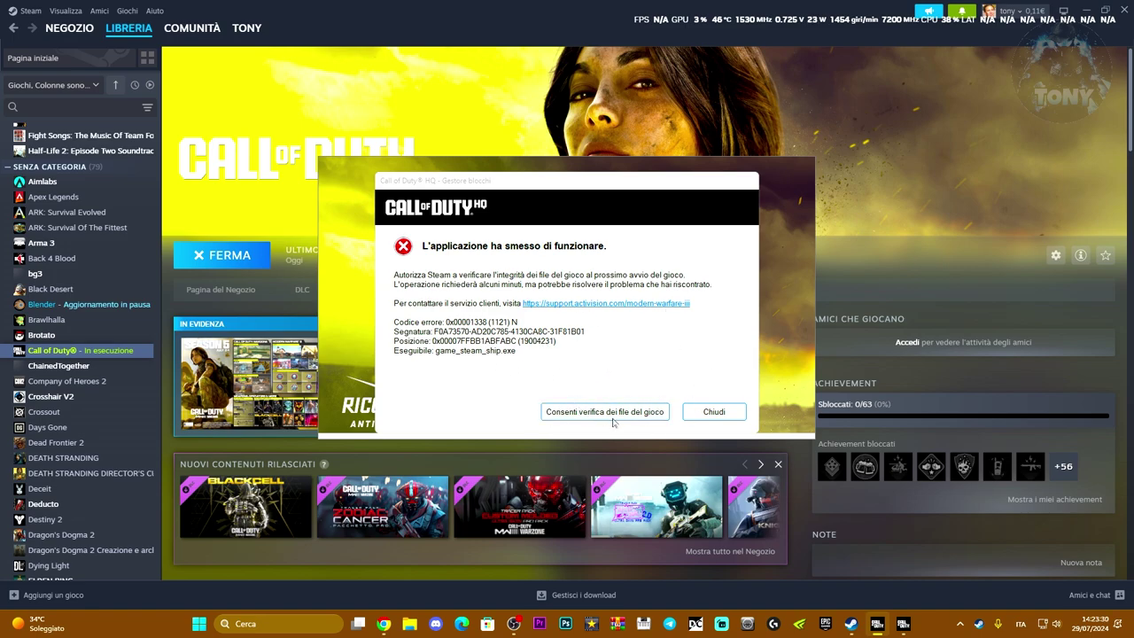
- Close the Call of Duty HQ crash report without allowing file verification or sending a description
click(714, 412)
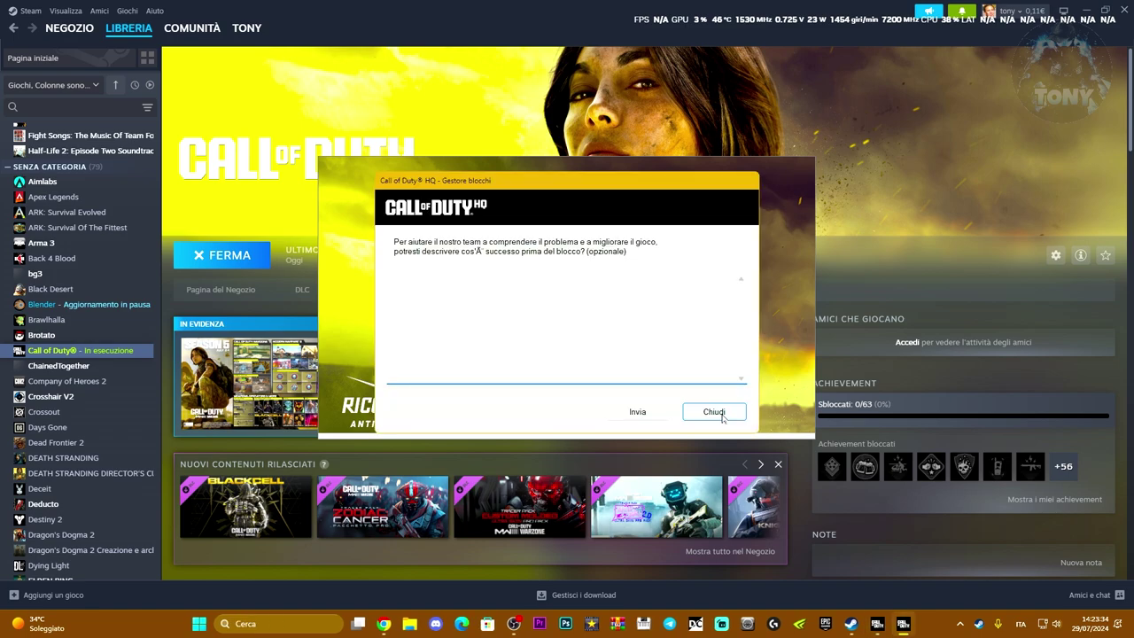
click(722, 418)
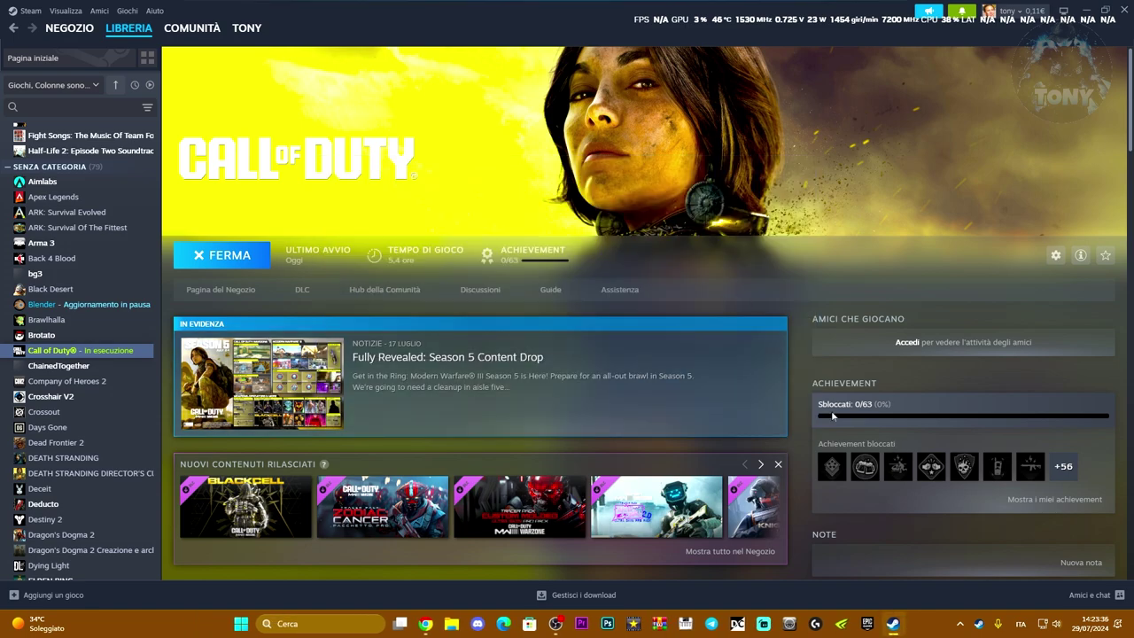
- Open the Microsoft Defender exclusions list in the virus and threat protection settings of Windows Security
click(959, 623)
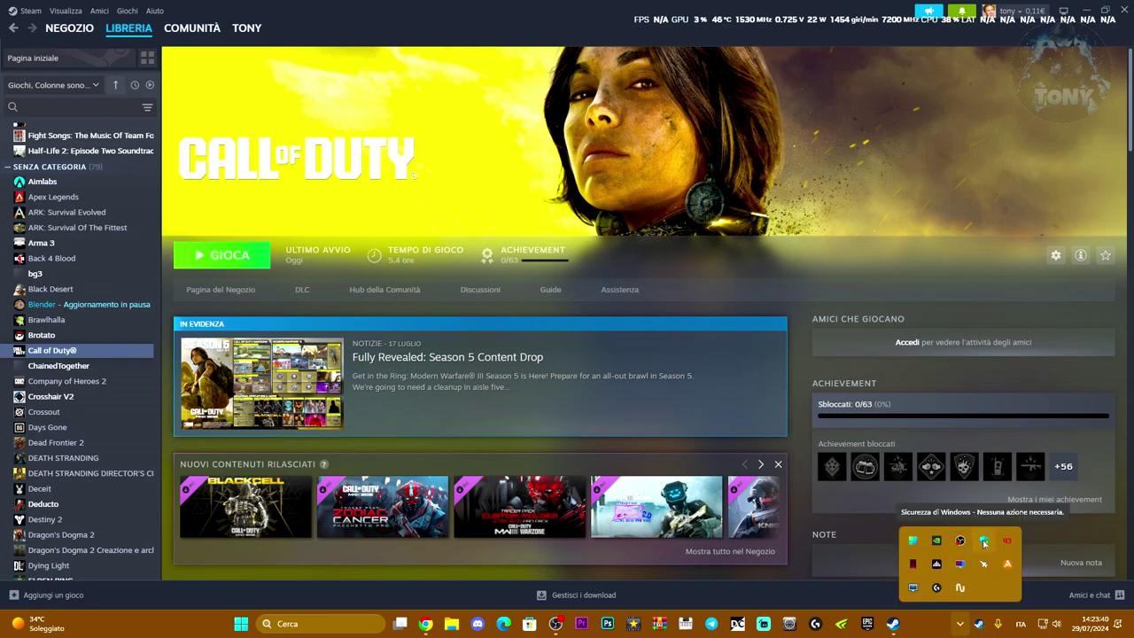
click(983, 541)
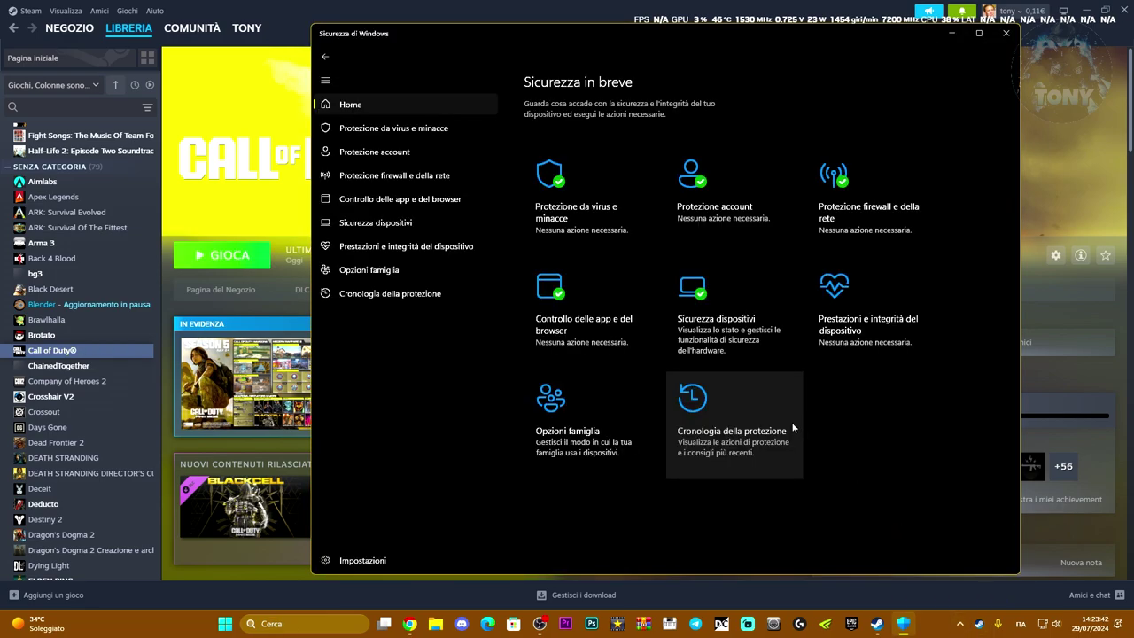
click(584, 200)
scroll(783, 454, down, 5)
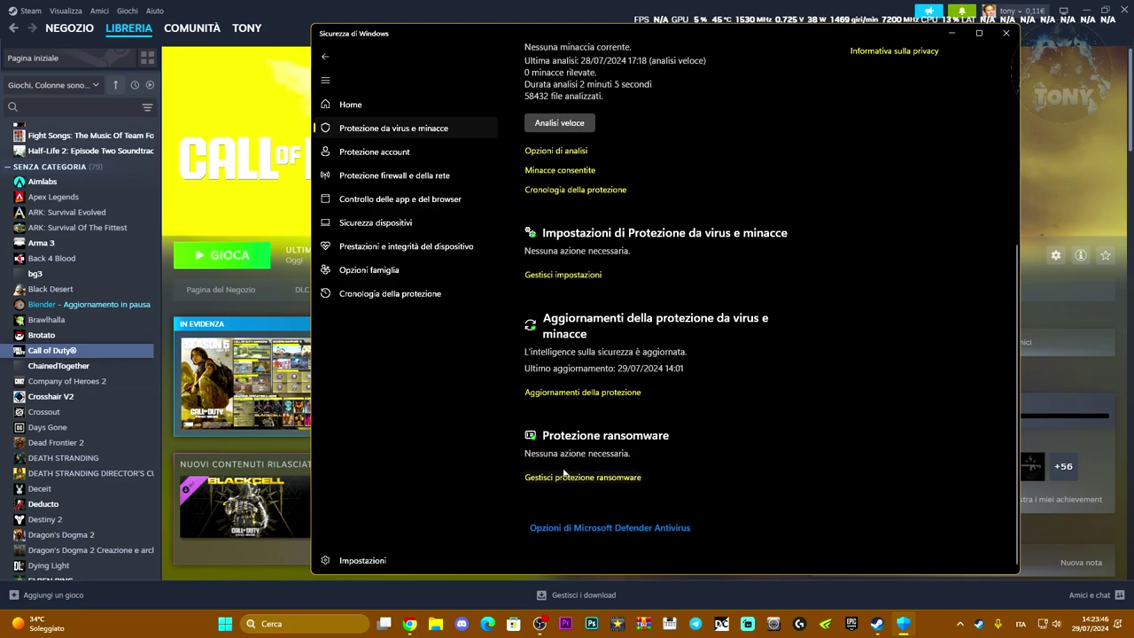
click(565, 275)
scroll(846, 440, down, 3)
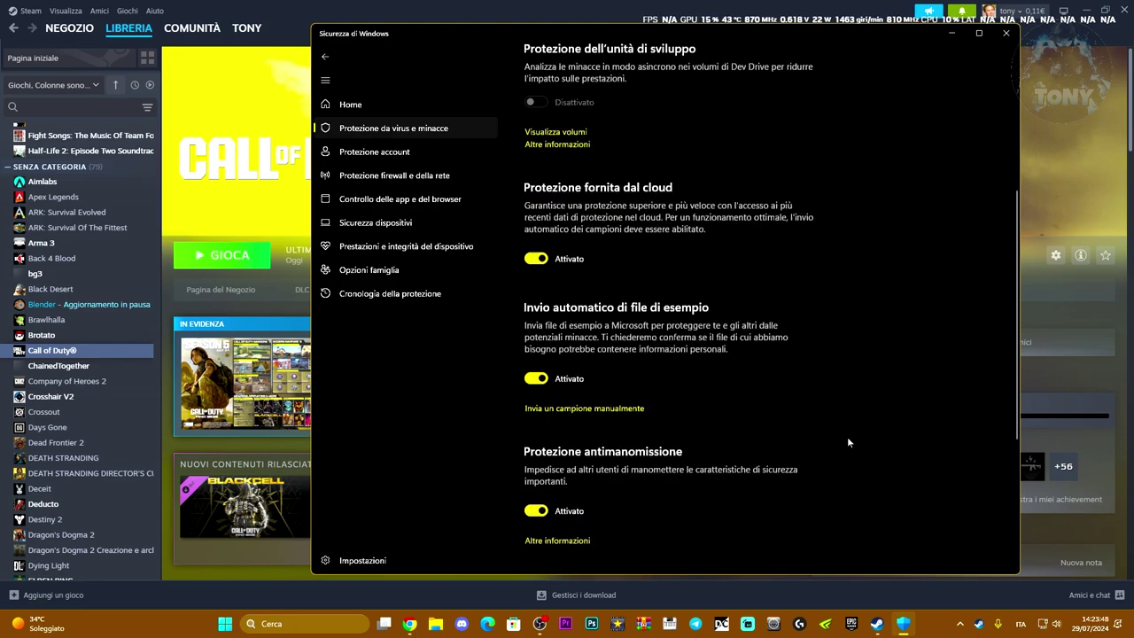
scroll(846, 440, down, 3)
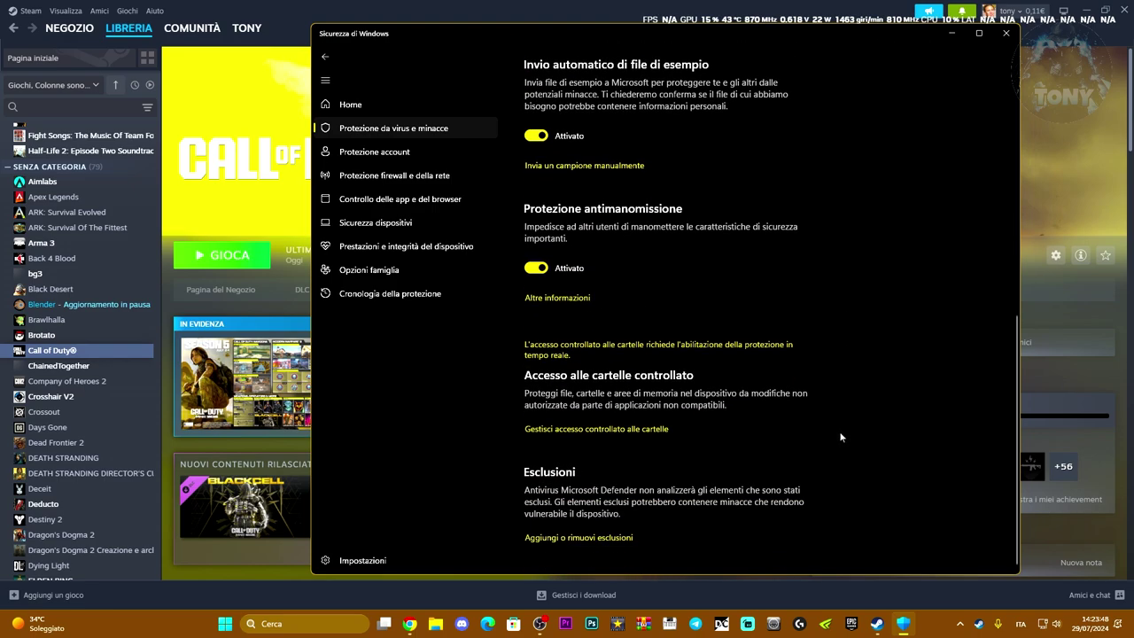
click(565, 537)
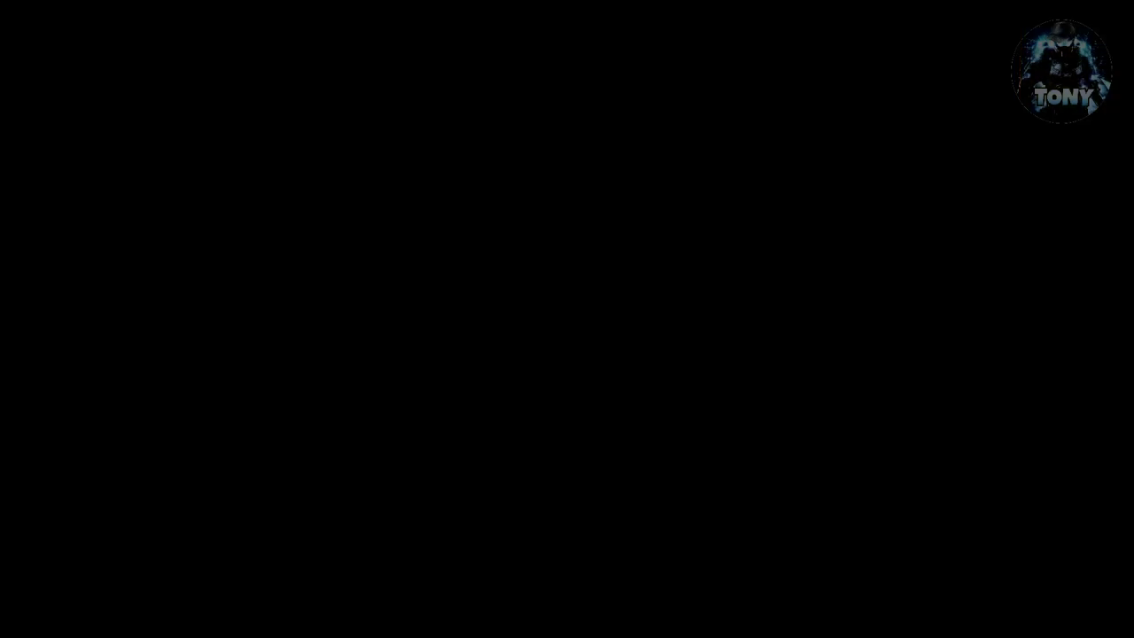
- Add the folder E:\SteamLibrary\steamapps\common\Call of Duty HQ as a Defender exclusion
click(602, 163)
click(575, 210)
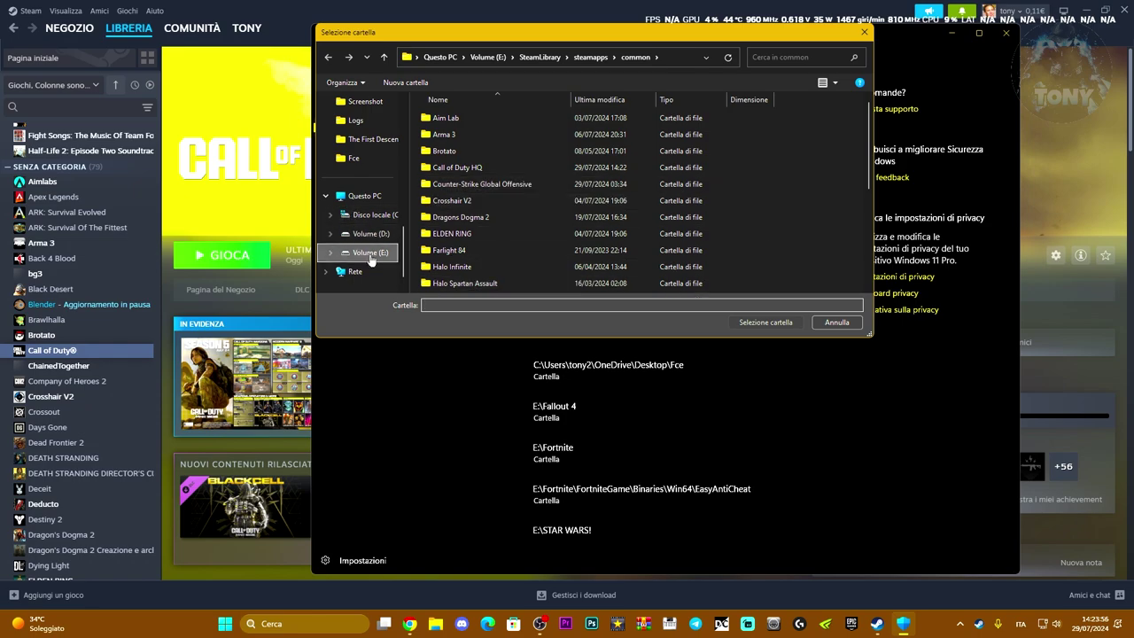
scroll(537, 219, down, 1)
scroll(537, 219, down, 2)
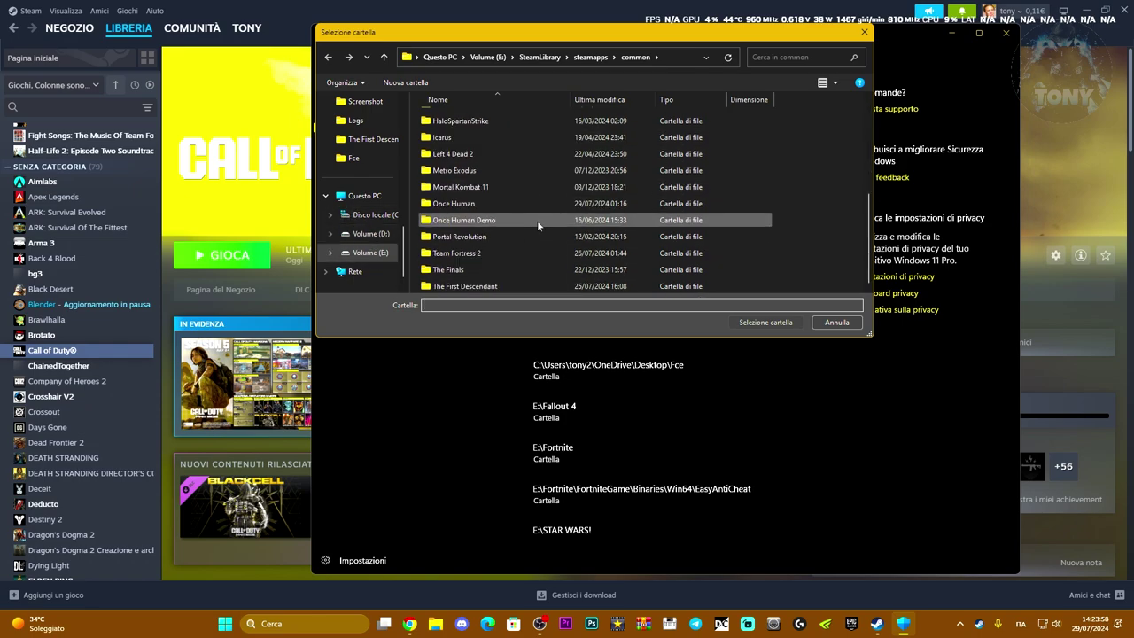
scroll(546, 235, up, 1)
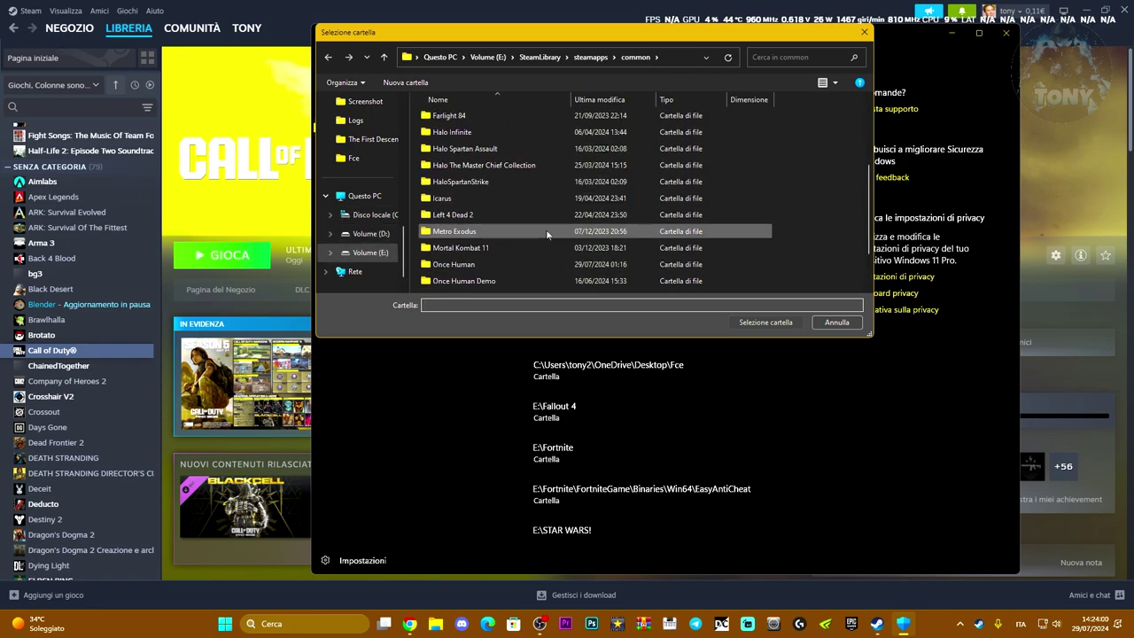
scroll(547, 235, down, 1)
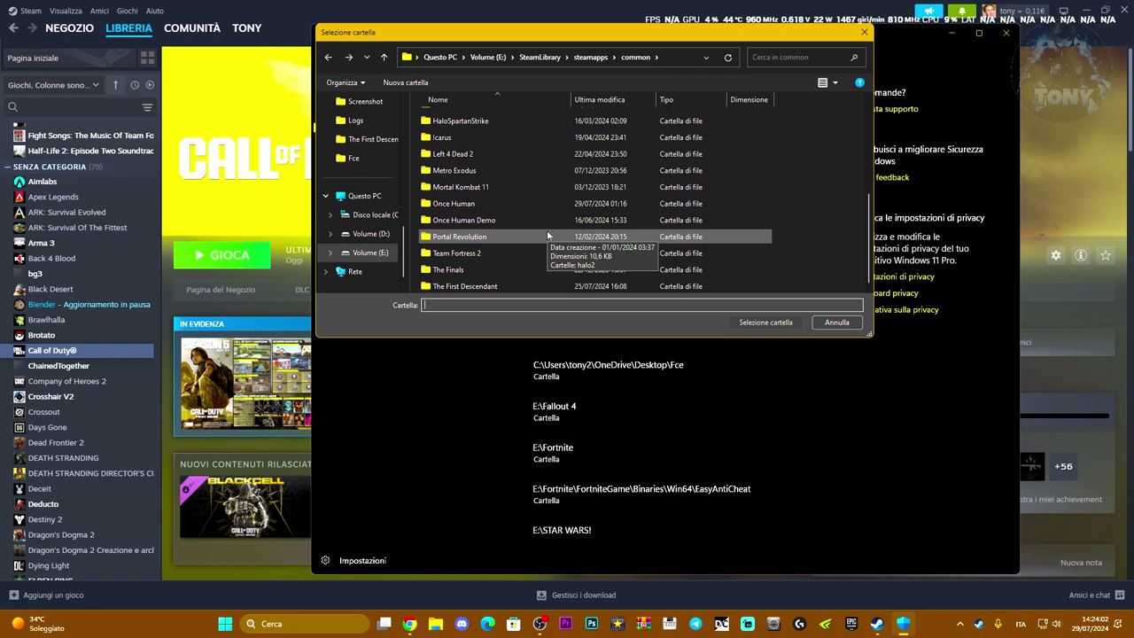
scroll(548, 235, up, 5)
click(542, 58)
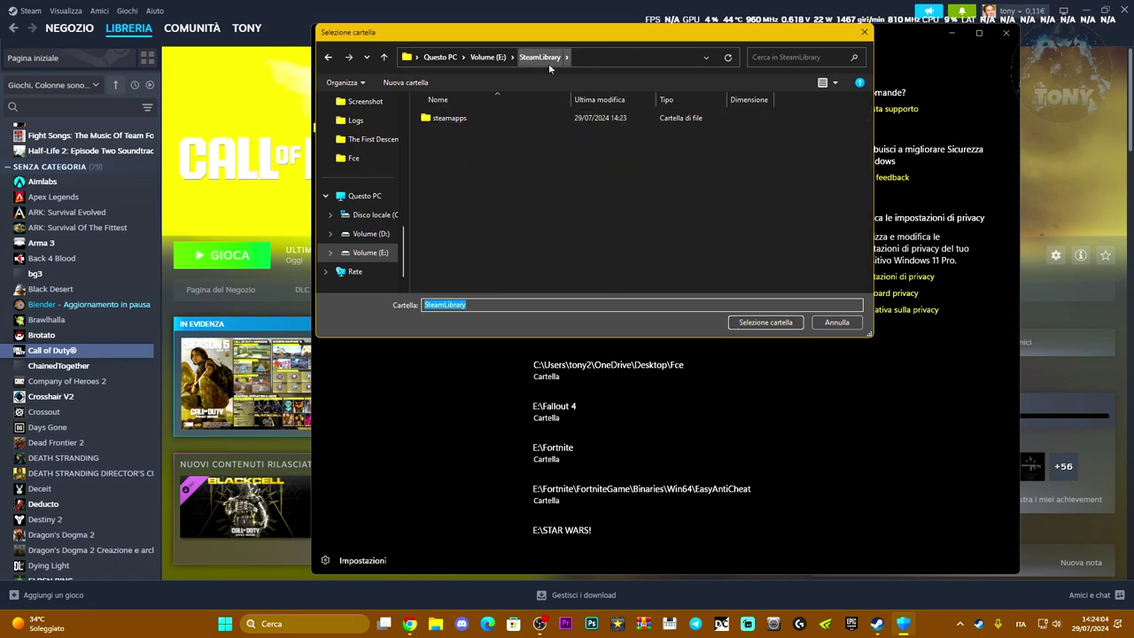
double_click(478, 120)
double_click(483, 118)
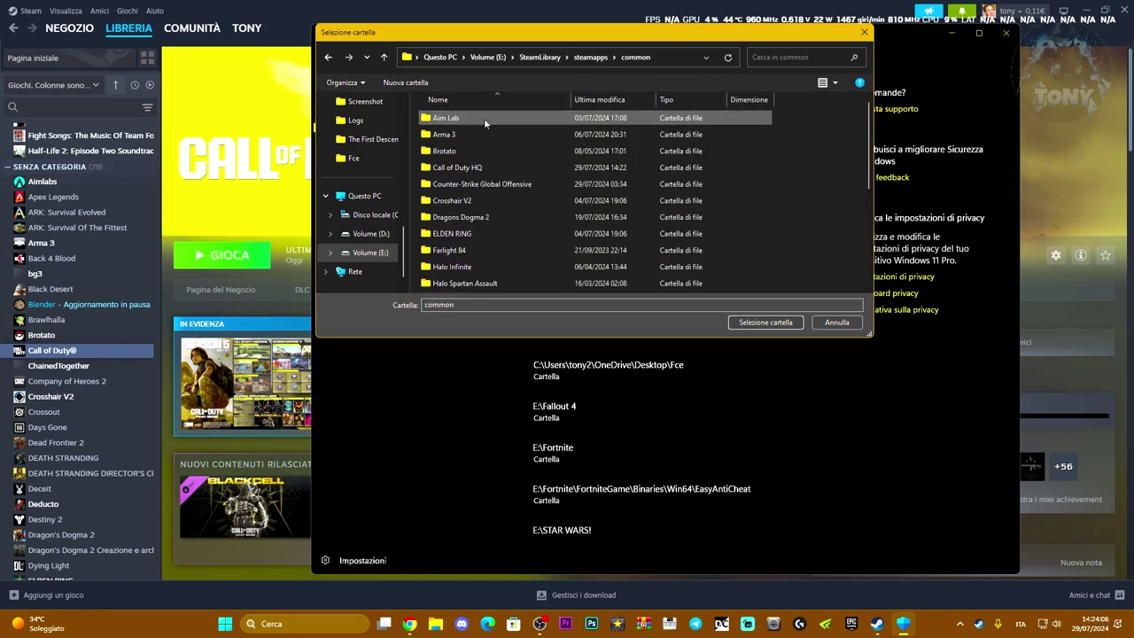
click(531, 170)
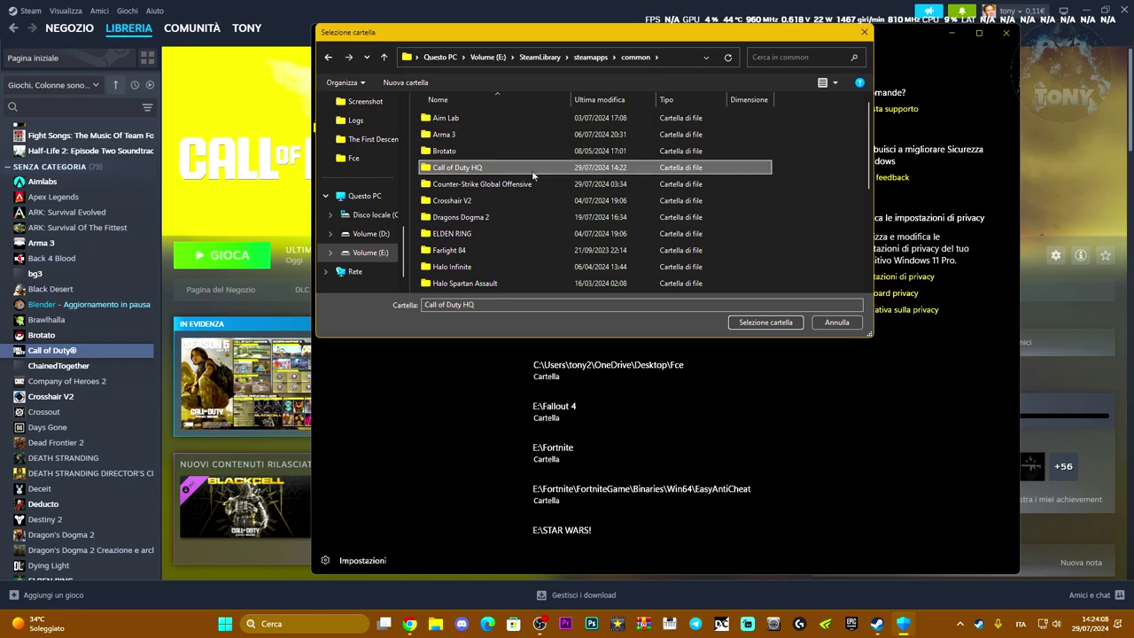
click(744, 322)
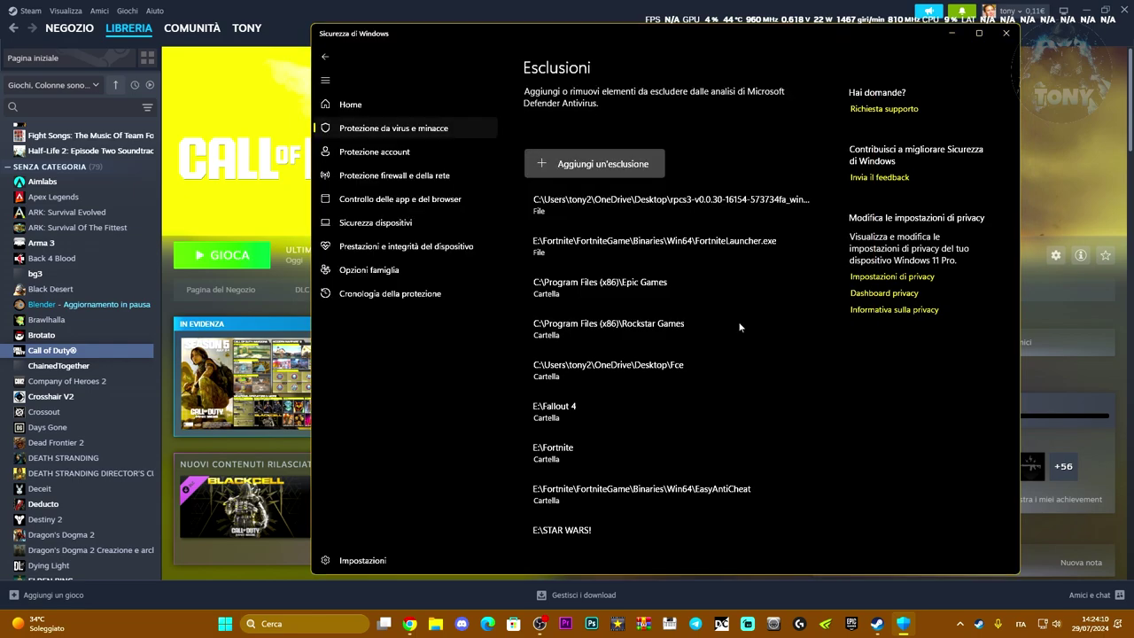
- Review the exclusions list, expand and collapse the rpcs3 archive entry, and close Windows Security
scroll(738, 324, down, 3)
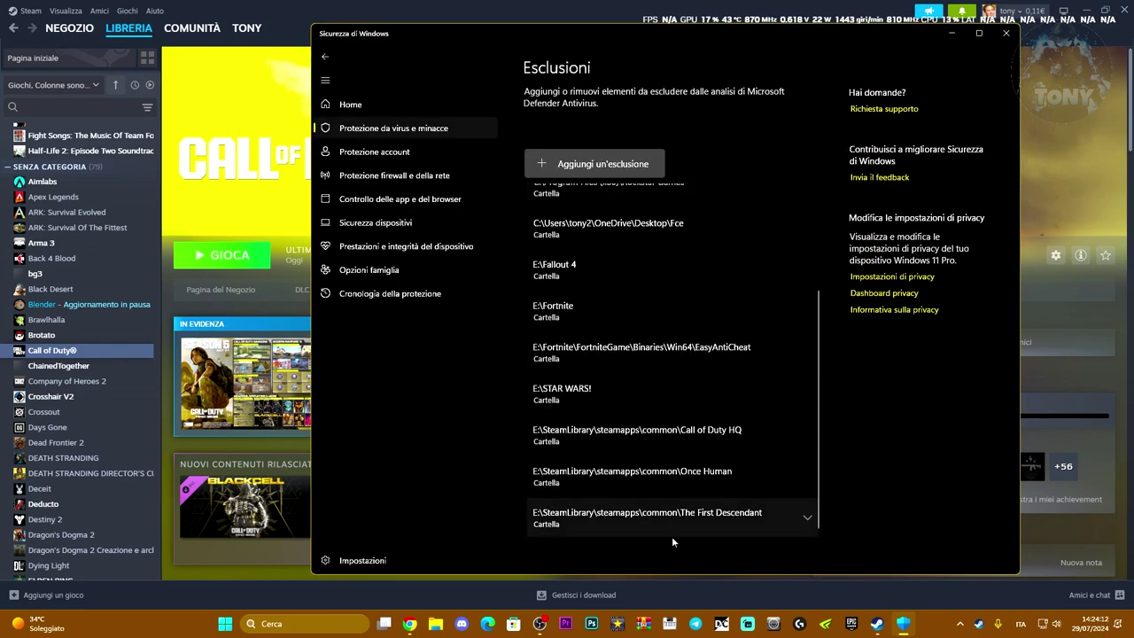
scroll(644, 408, up, 3)
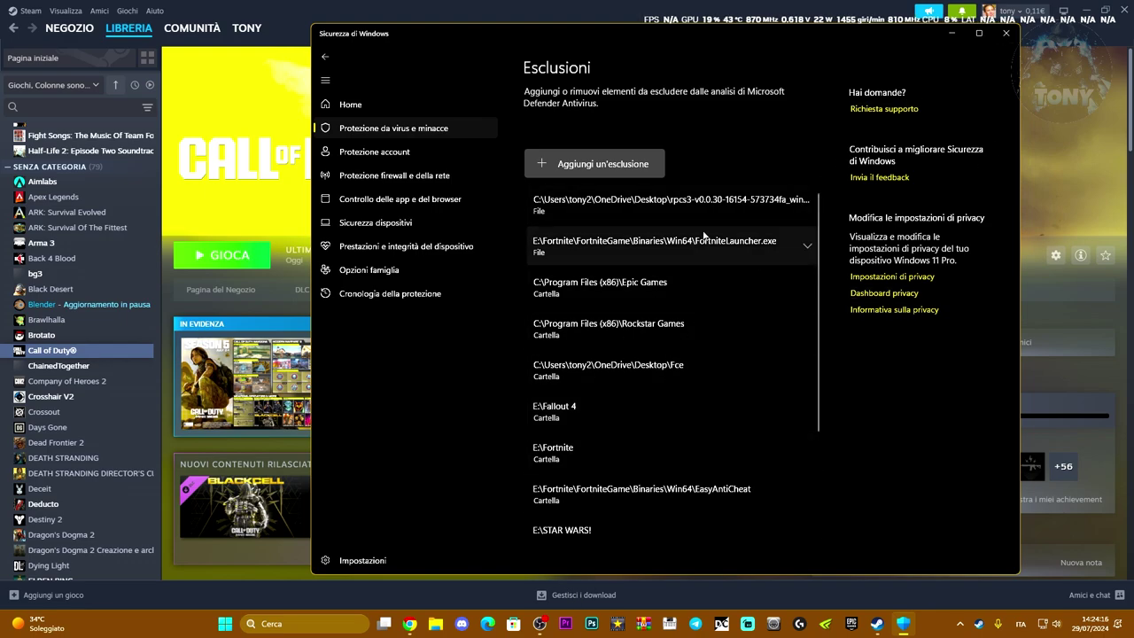
click(802, 211)
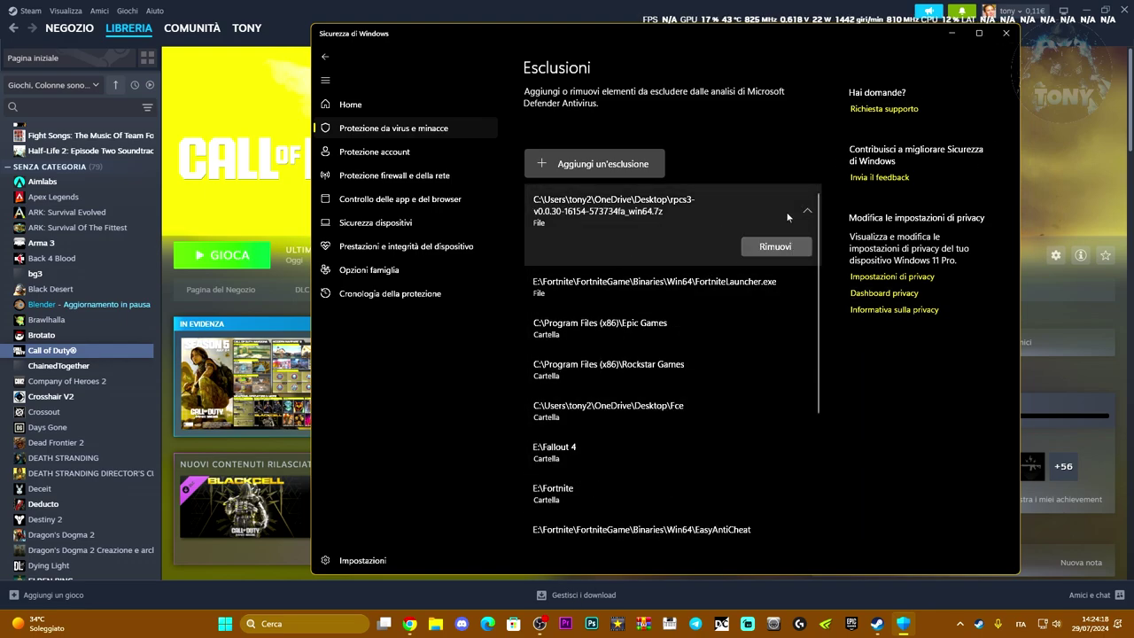
click(788, 216)
click(1005, 33)
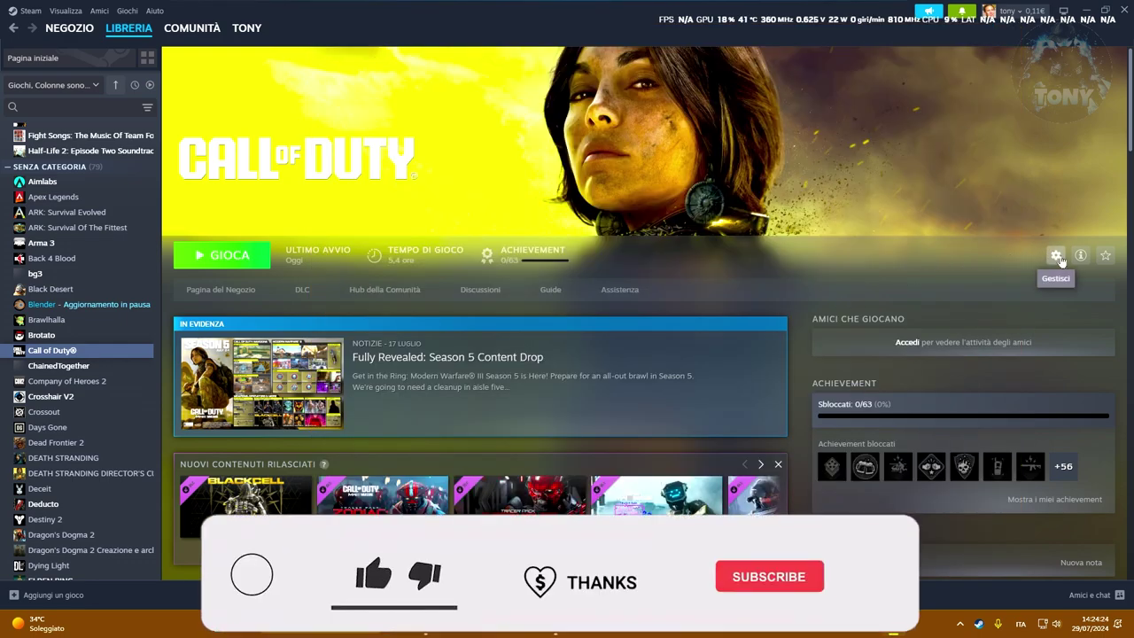
- Verify the integrity of Call of Duty's installed files from the game's properties in Steam
click(1057, 258)
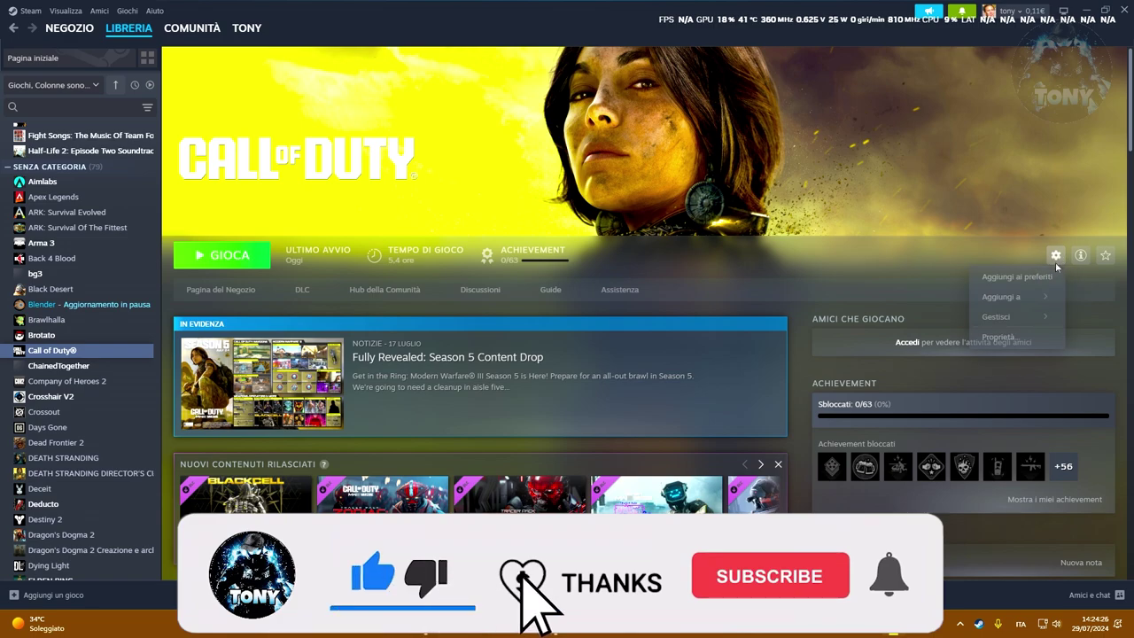
click(999, 337)
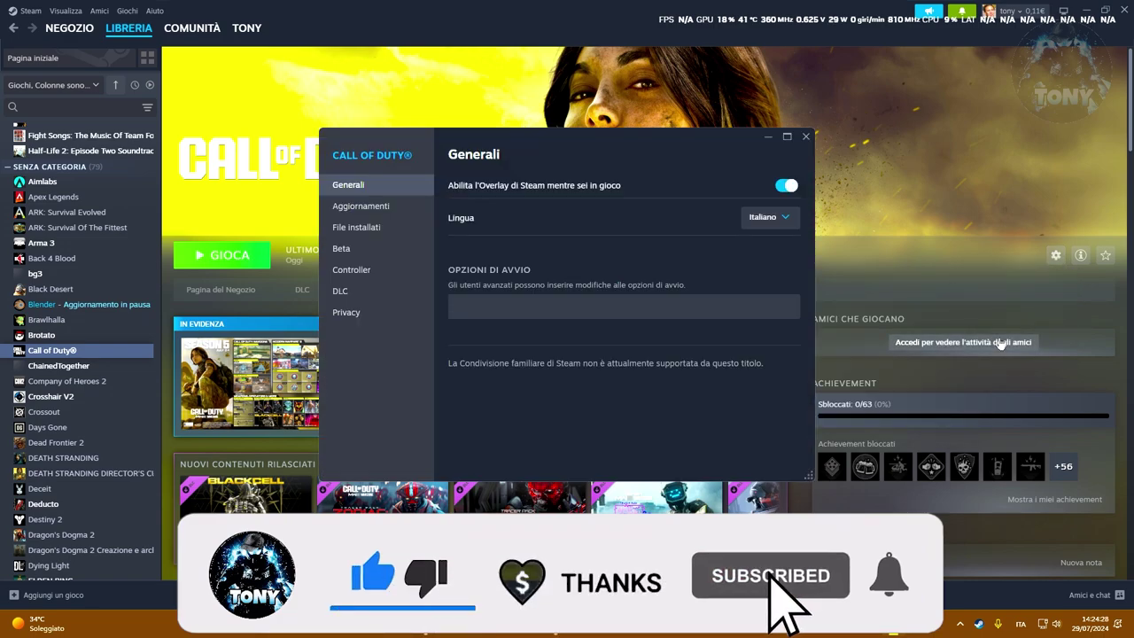
click(373, 232)
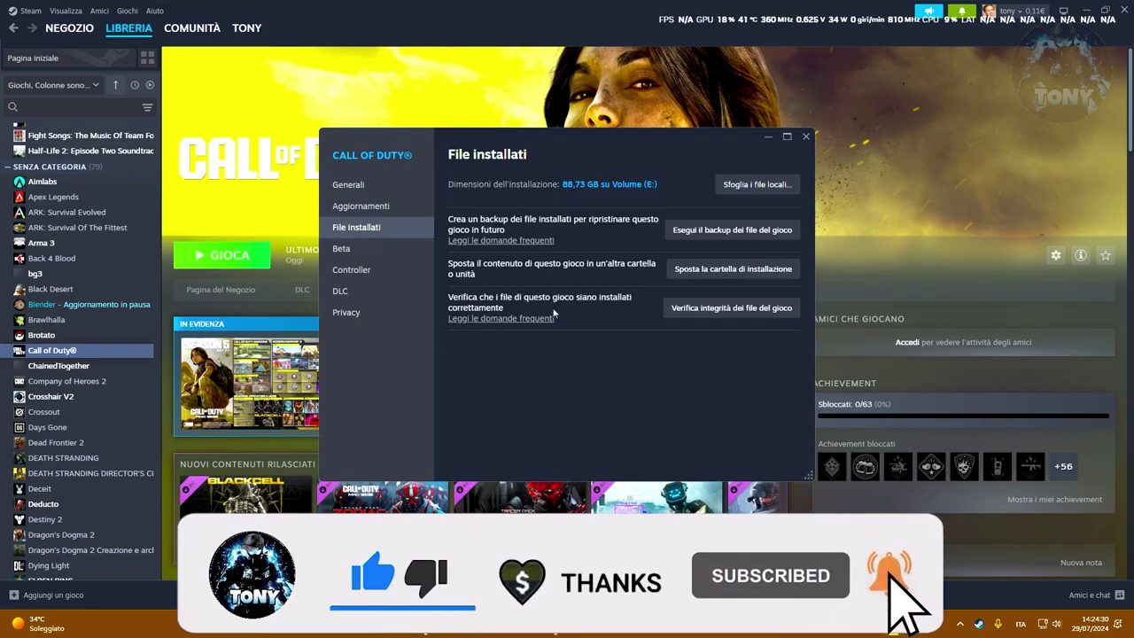
click(735, 315)
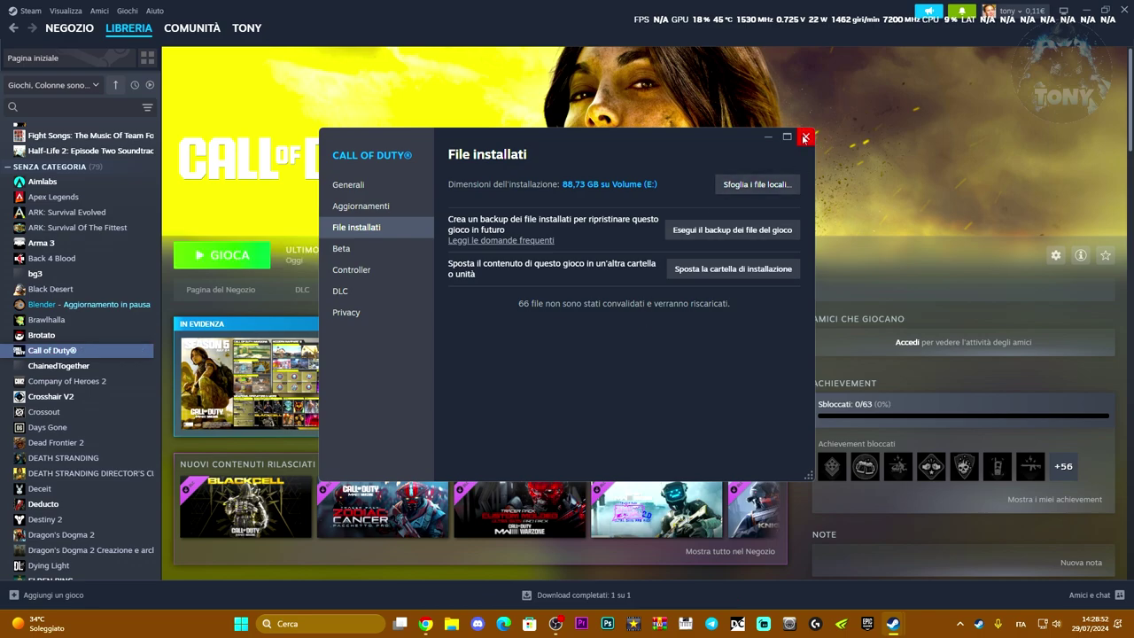
- Browse Call of Duty's local files and open the properties of cod.exe
click(739, 184)
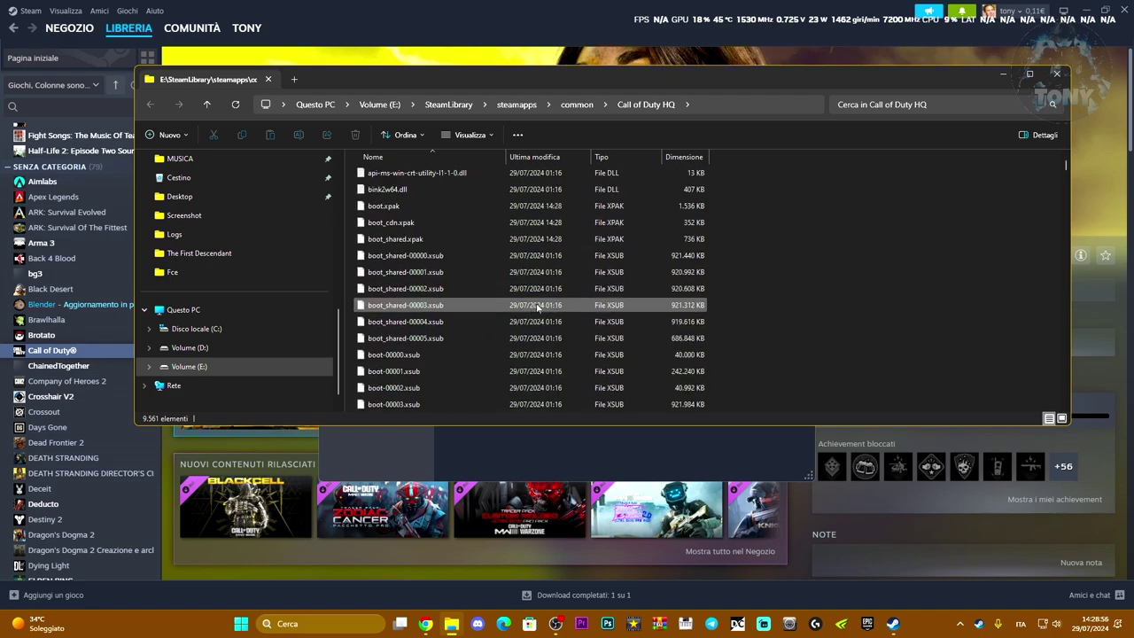
scroll(537, 308, down, 1)
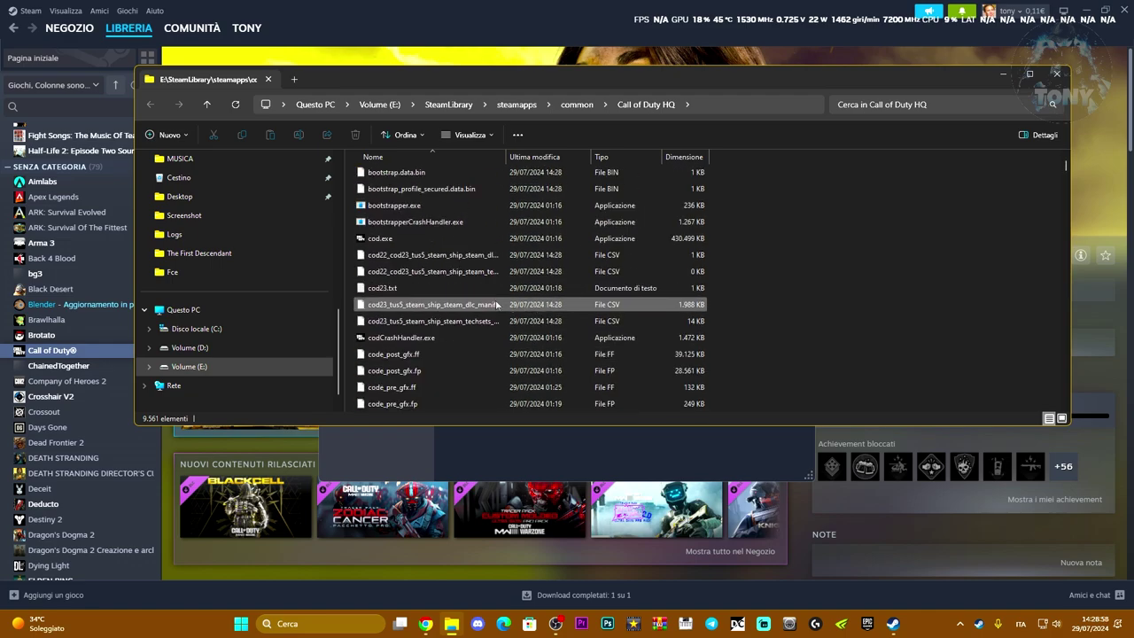
click(398, 240)
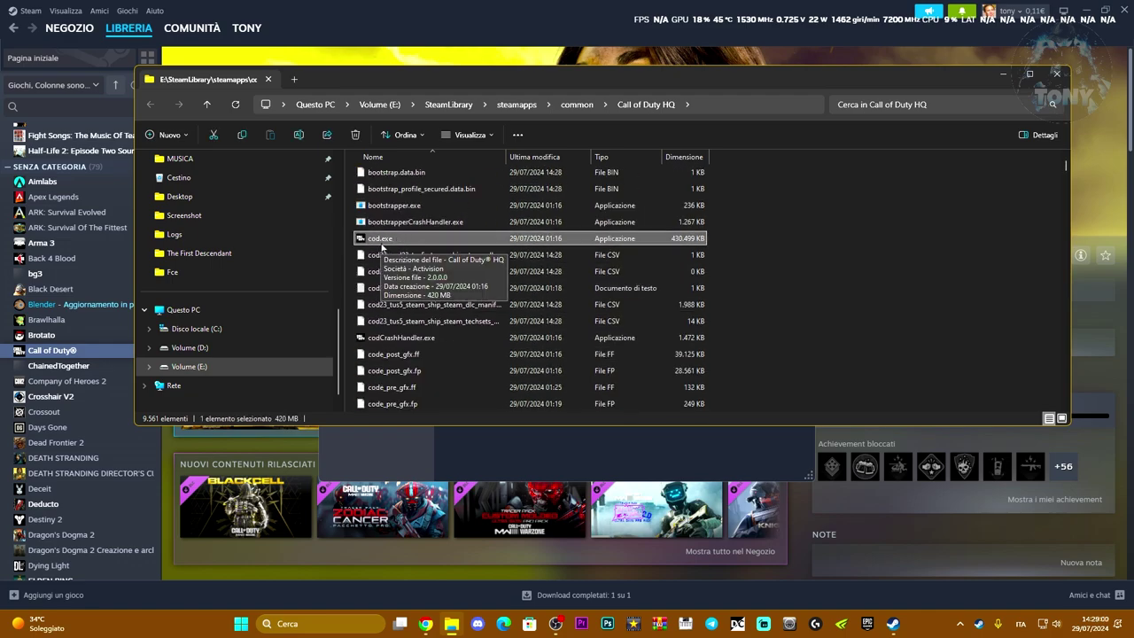
right_click(413, 245)
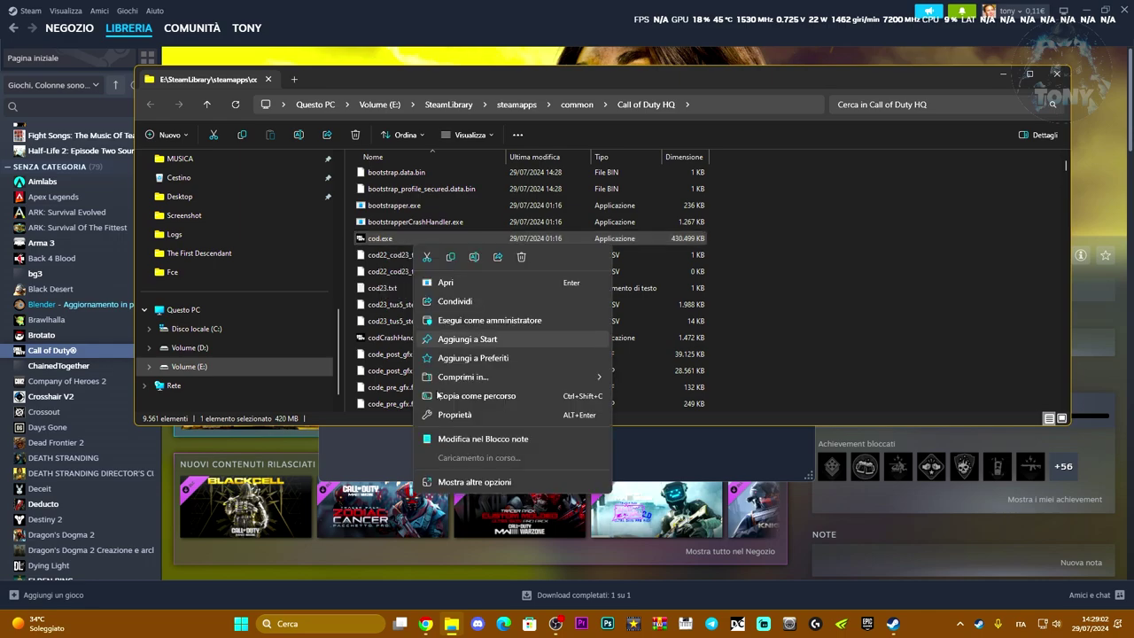
click(448, 515)
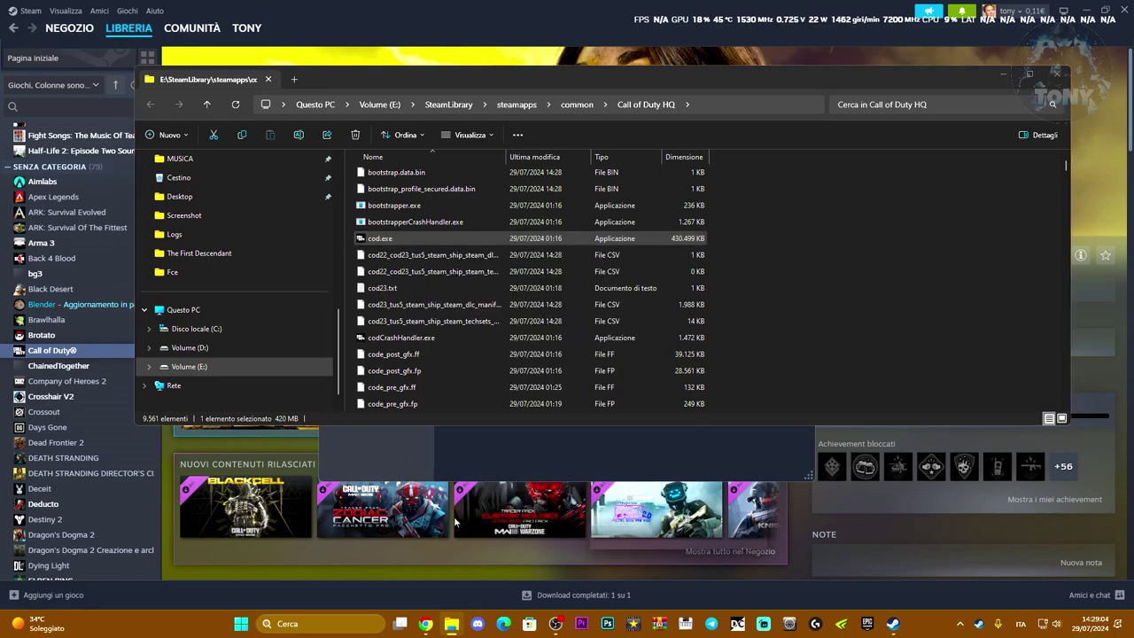
- Set cod.exe to run as administrator in its compatibility settings and apply the change
click(525, 293)
drag(531, 261, 752, 157)
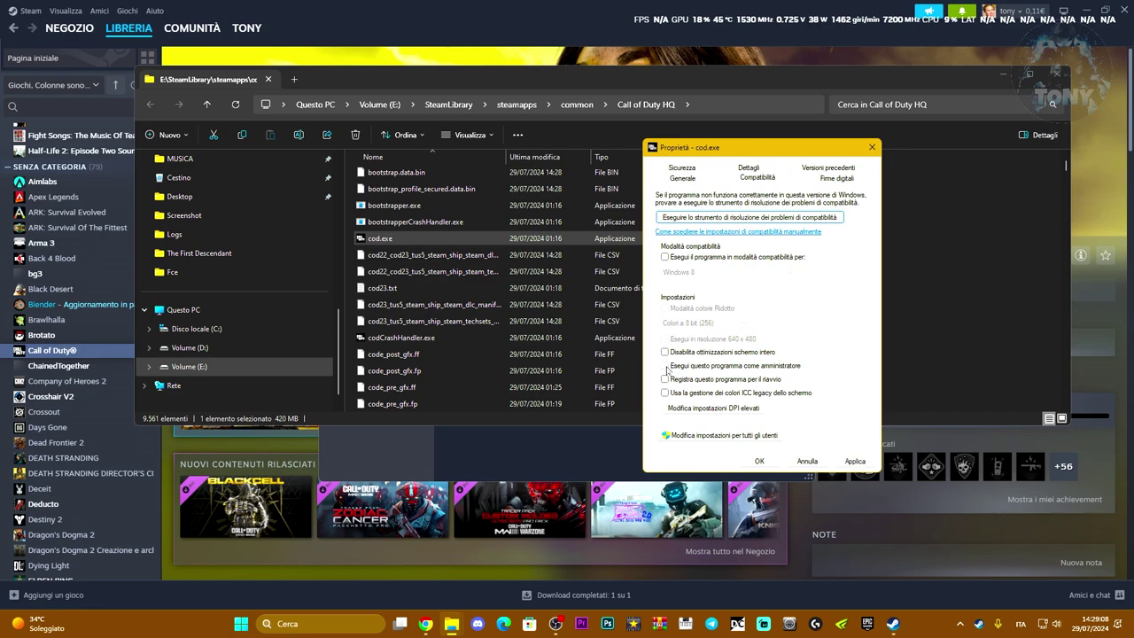
click(855, 460)
- Open the certificate behind the Activision digital signature in cod.exe's properties
click(828, 178)
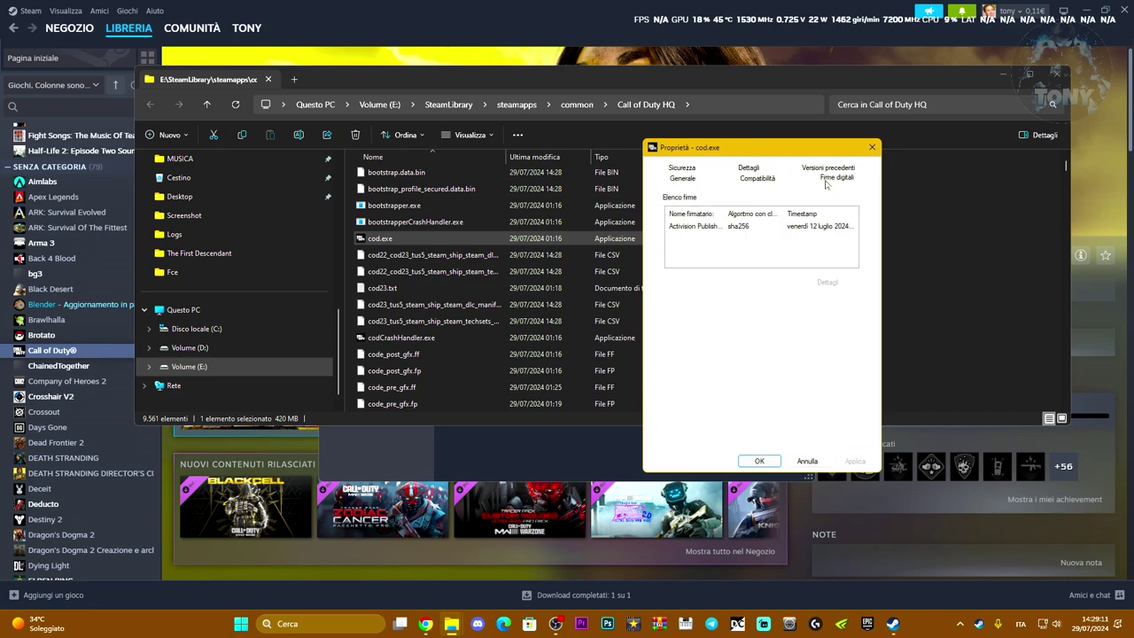
click(754, 226)
click(836, 284)
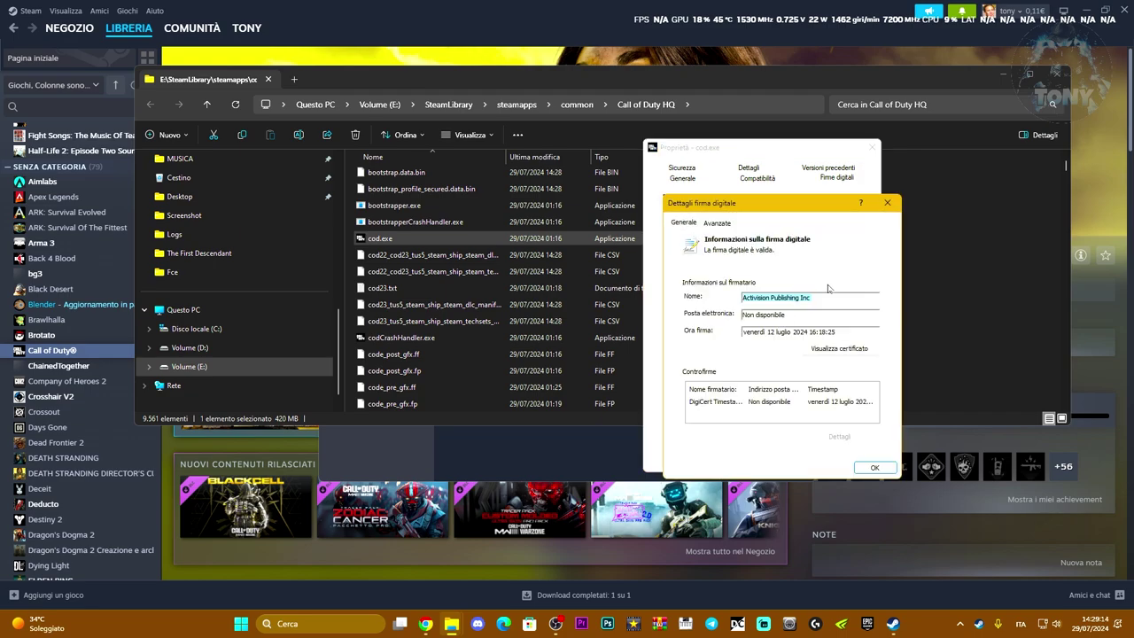
click(845, 347)
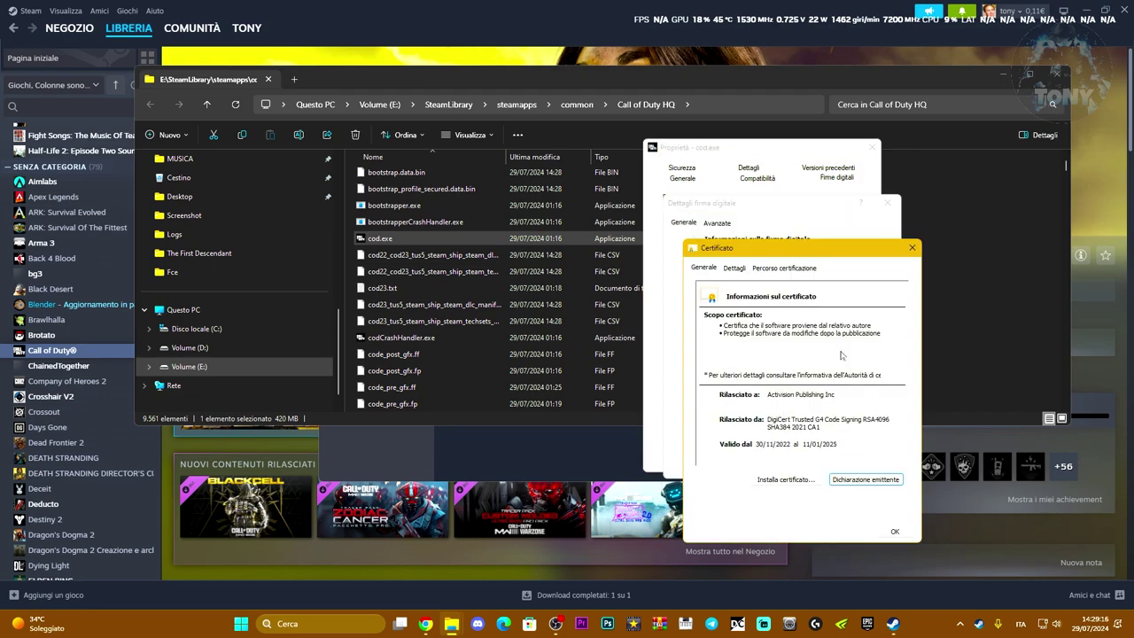
- Install the Activision certificate for the current user, with the certificate store selected automatically
click(787, 480)
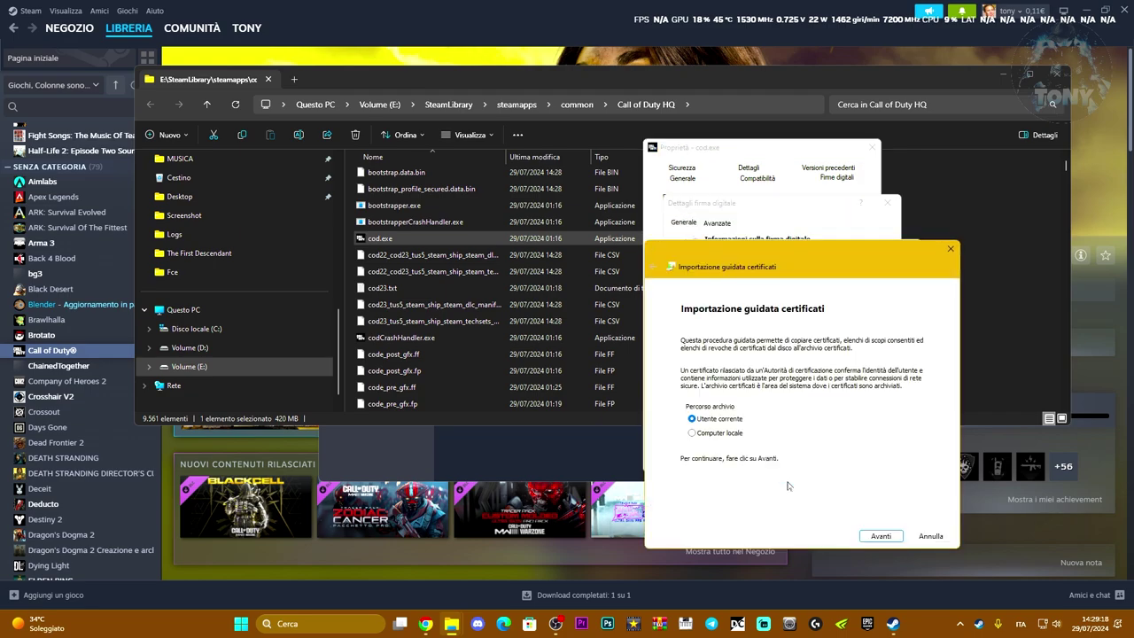
click(881, 536)
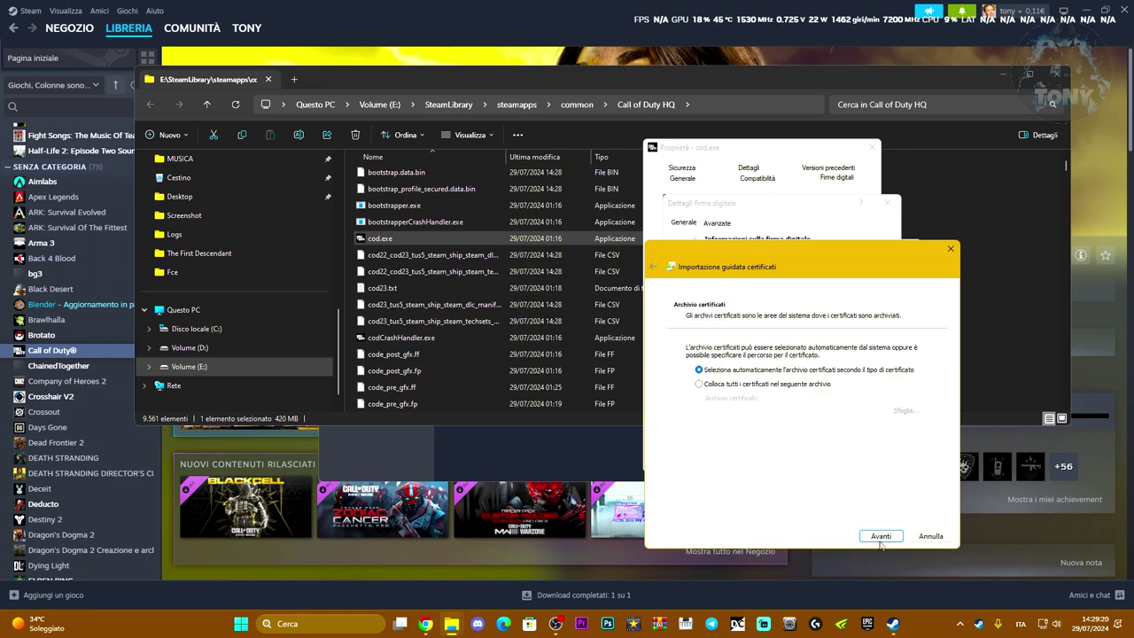
drag(811, 263, 682, 184)
click(753, 458)
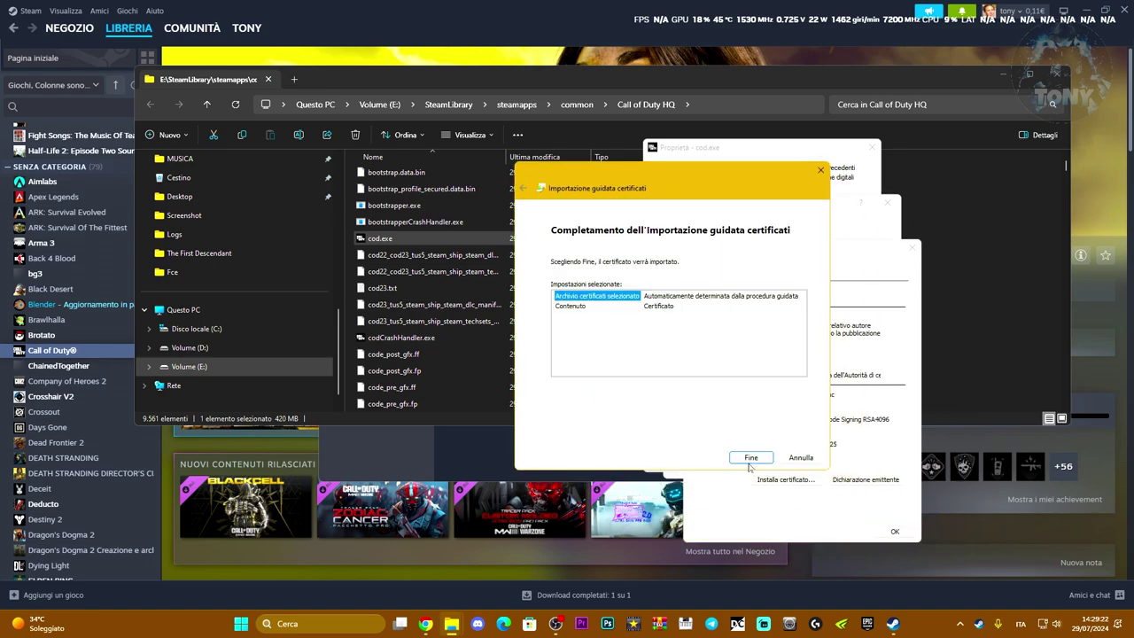
click(749, 462)
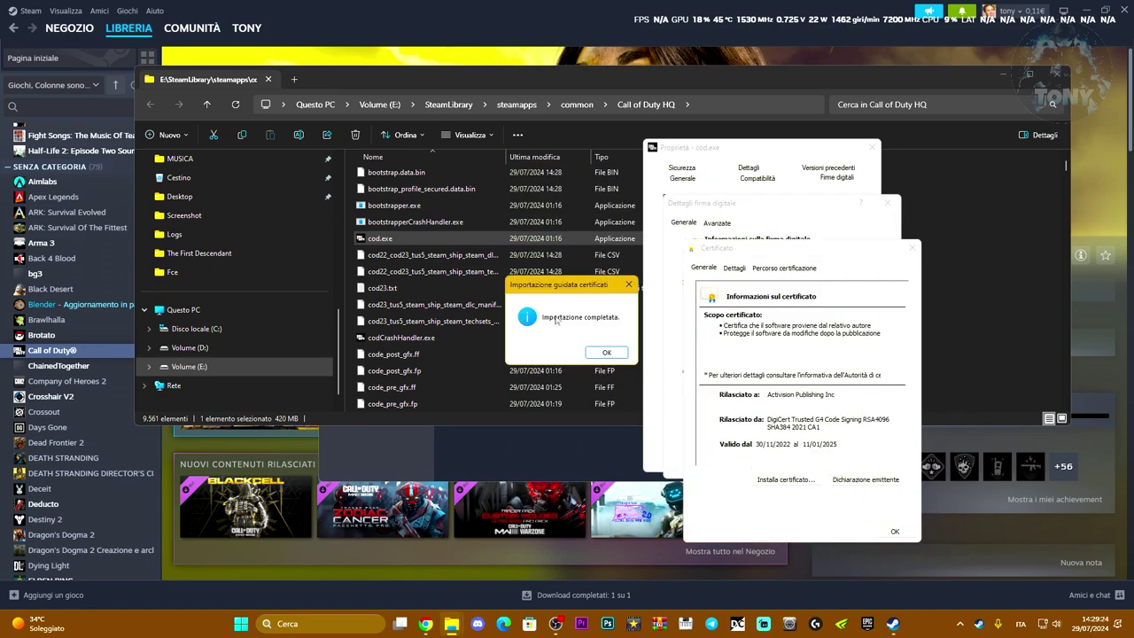
click(606, 352)
- Close the certificate, signature and cod.exe properties dialogs, the file window, and Call of Duty's properties in Steam
click(894, 530)
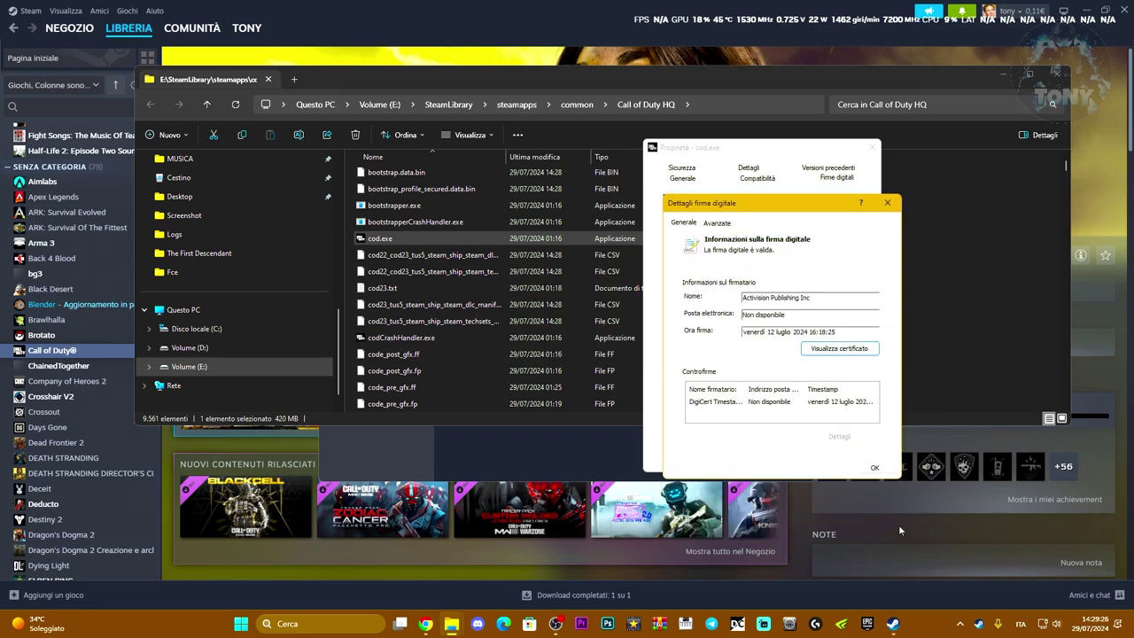
click(871, 465)
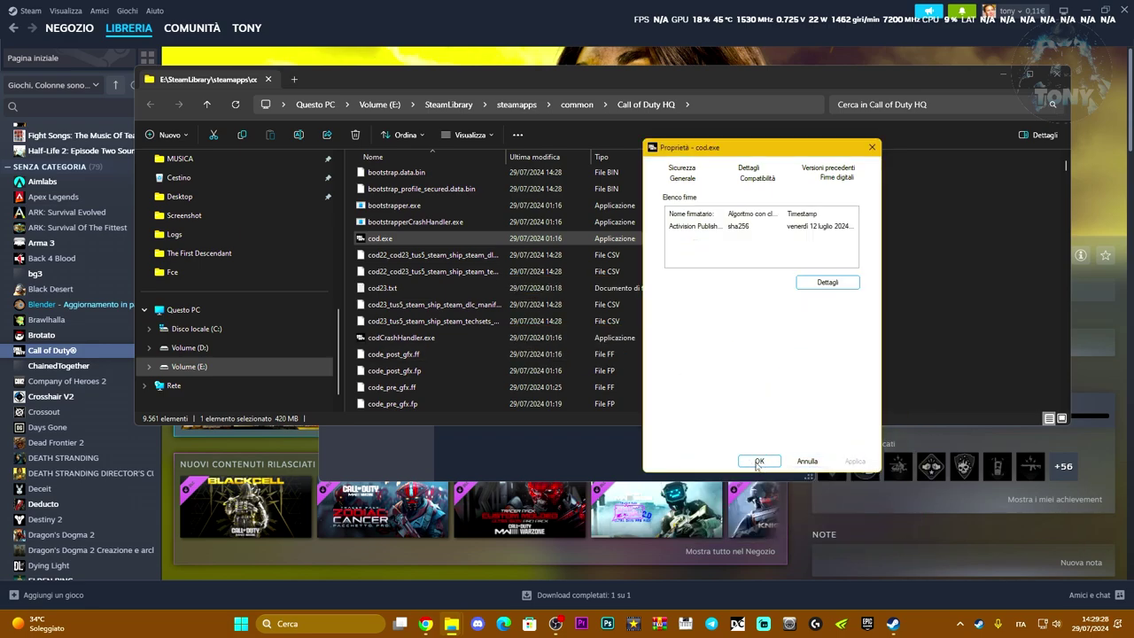
click(758, 461)
click(1056, 74)
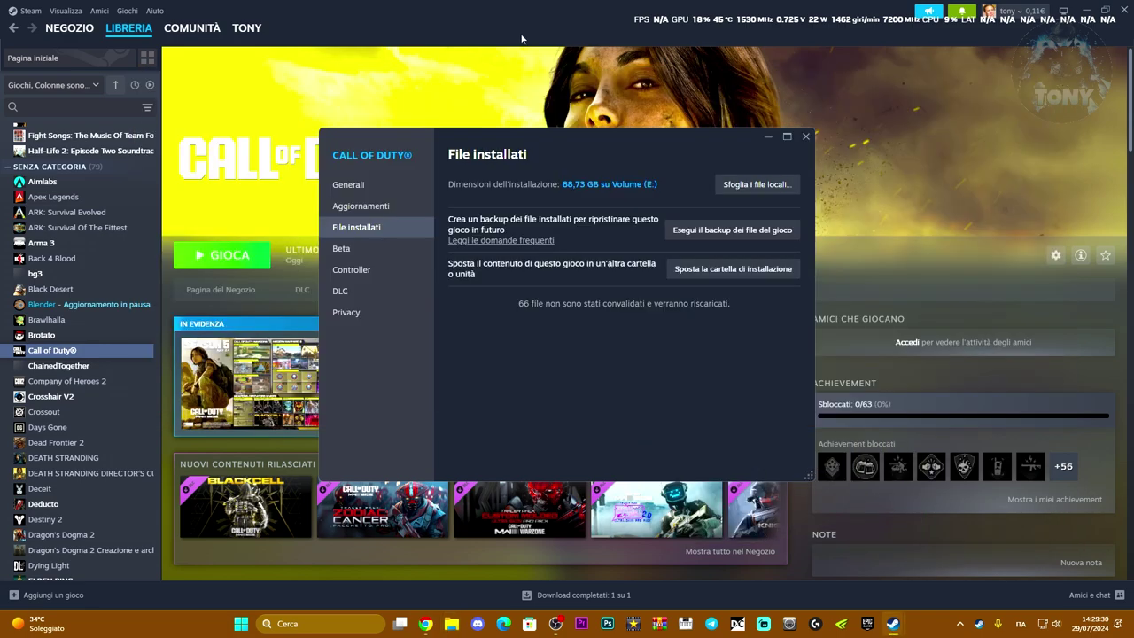
click(805, 136)
- Switch to Chrome, maximize it, and view the opened NVIDIA driver and NVIDIA App download pages
click(425, 624)
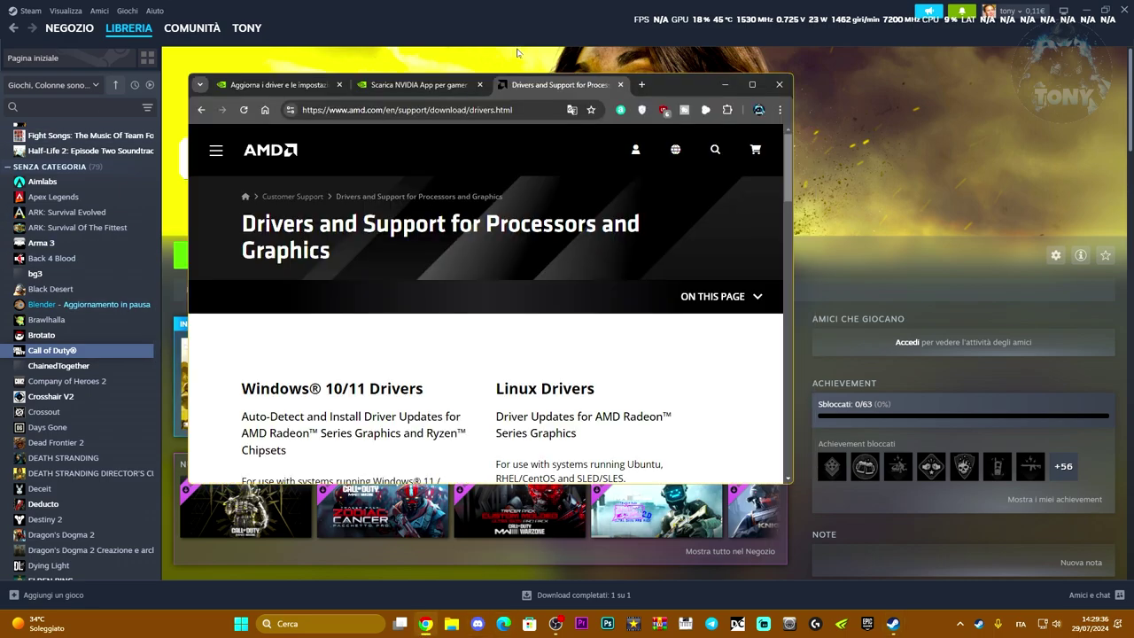
click(751, 84)
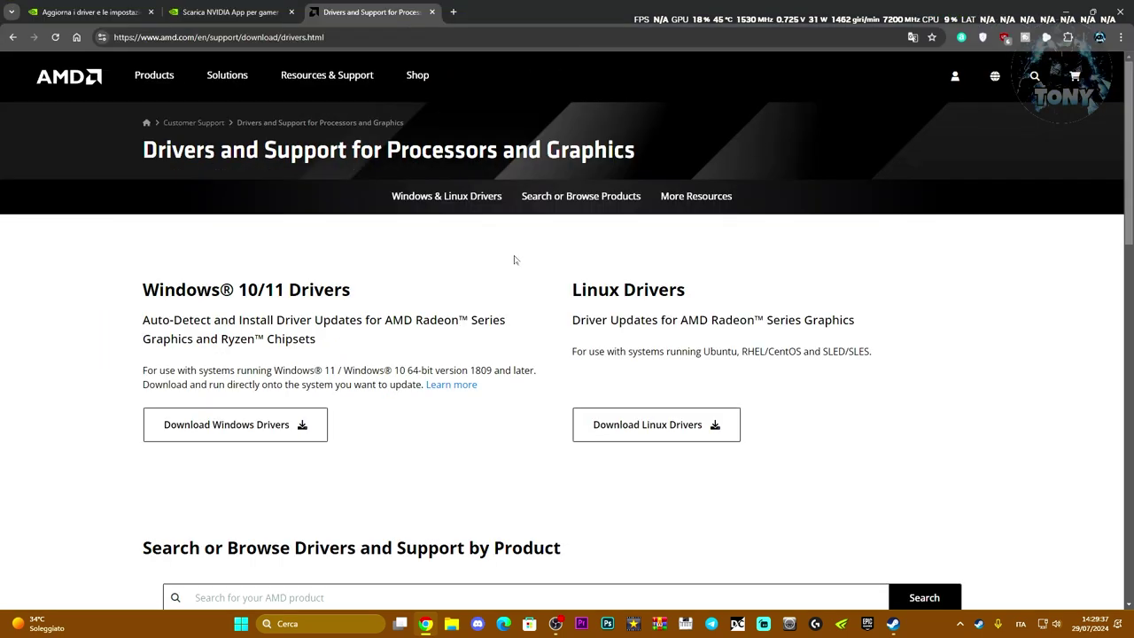
click(85, 12)
click(229, 12)
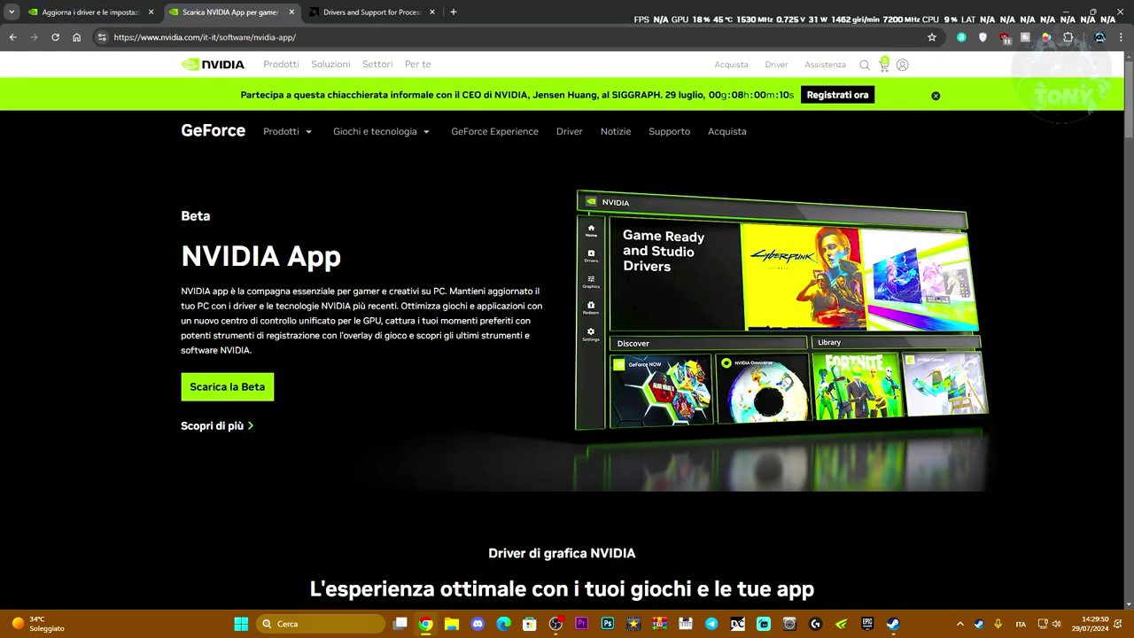
- Find and launch the NVIDIA app through Windows search and open its driver updates
click(319, 629)
text(nvidIA)
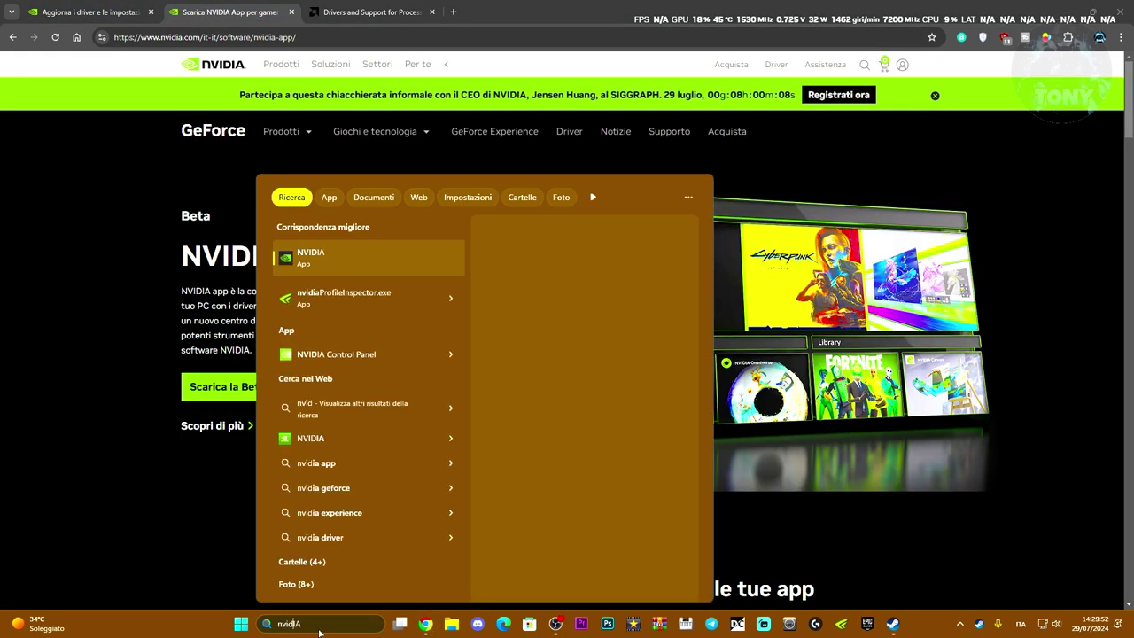
key(Return)
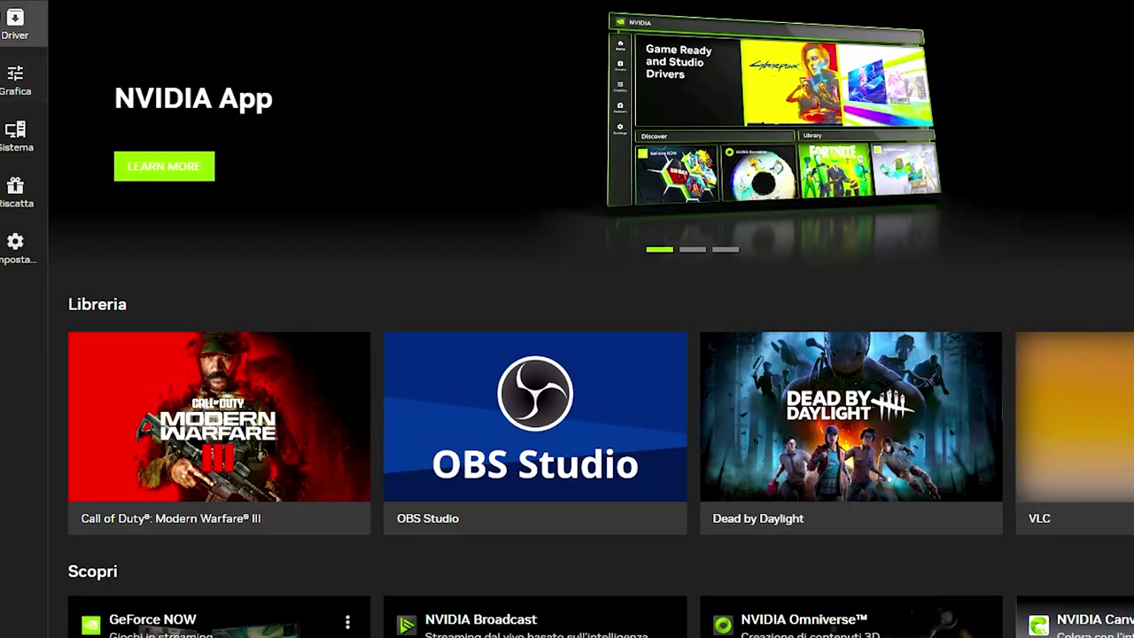
click(15, 24)
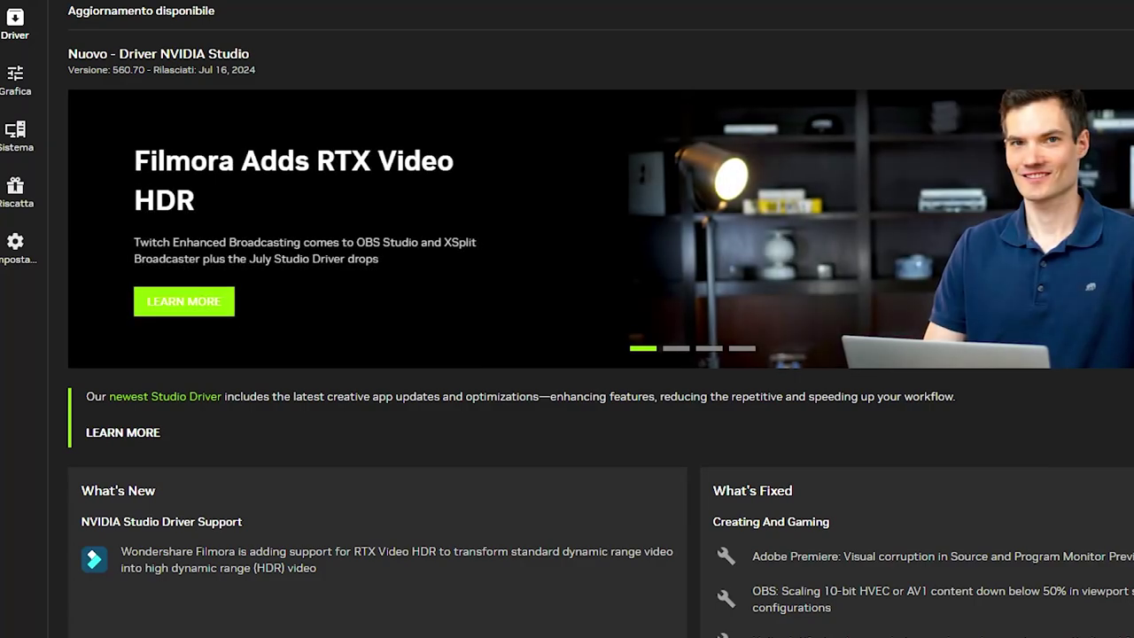
- Try to switch the NVIDIA driver type to Game Ready
click(1118, 14)
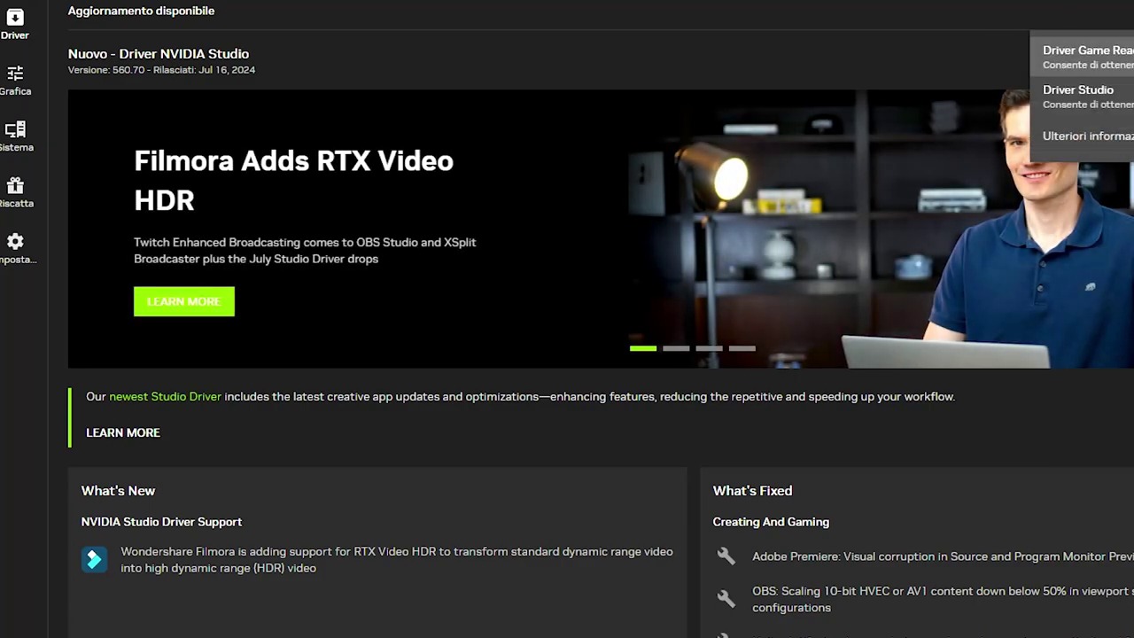
click(1104, 60)
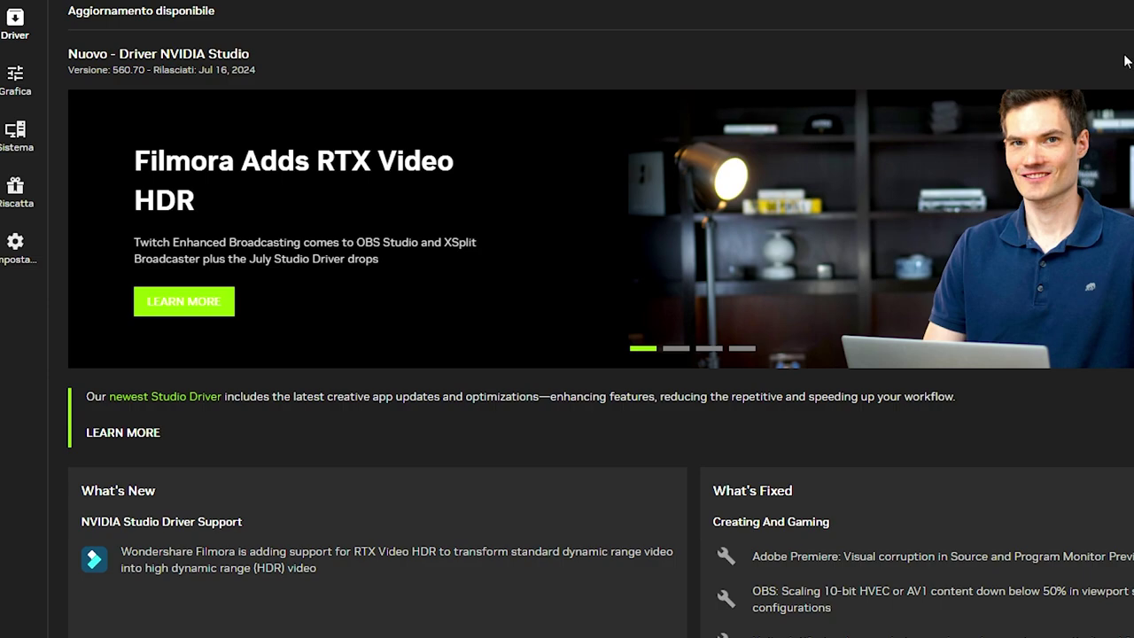
click(1048, 53)
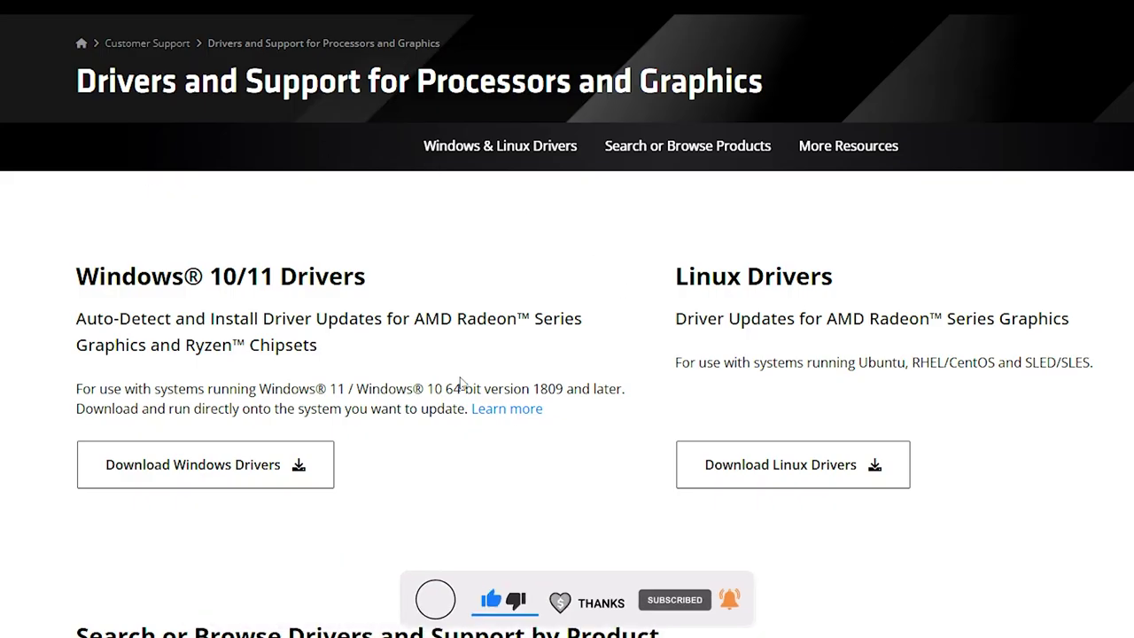
- Look through AMD's driver support page for the Windows driver download, the product list and the additional resources
scroll(460, 381, down, 3)
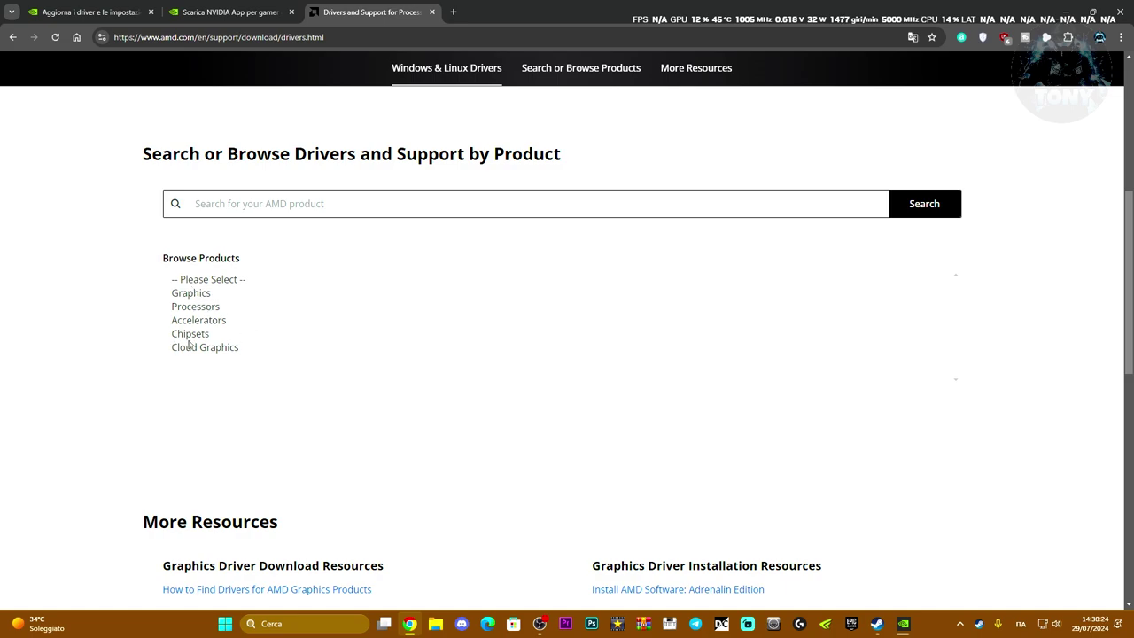
scroll(284, 369, up, 2)
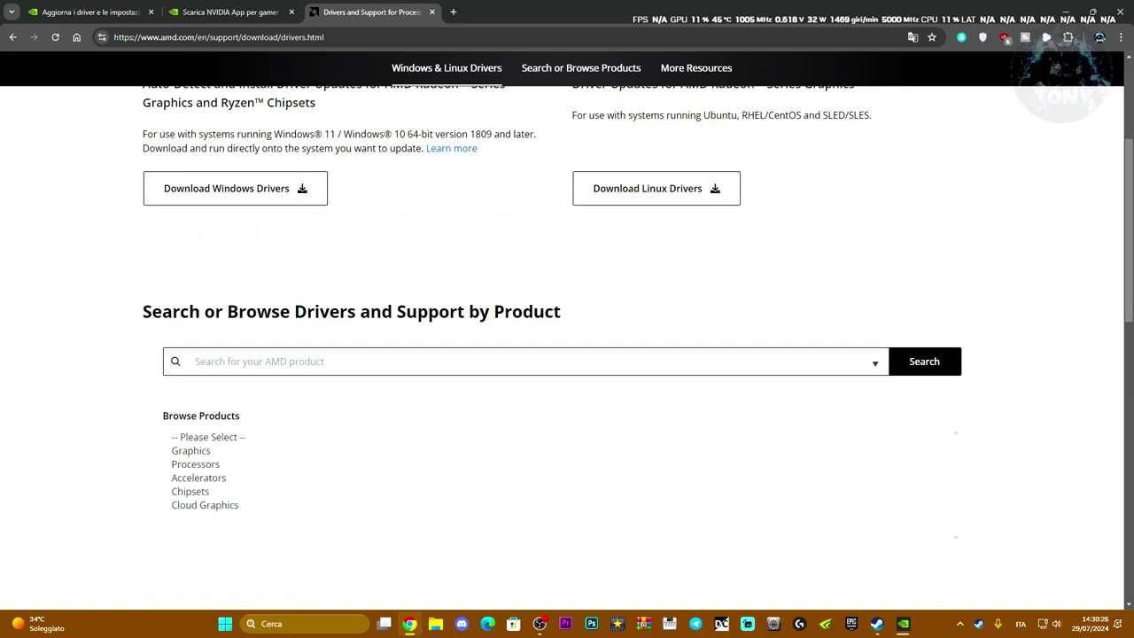
scroll(436, 255, up, 3)
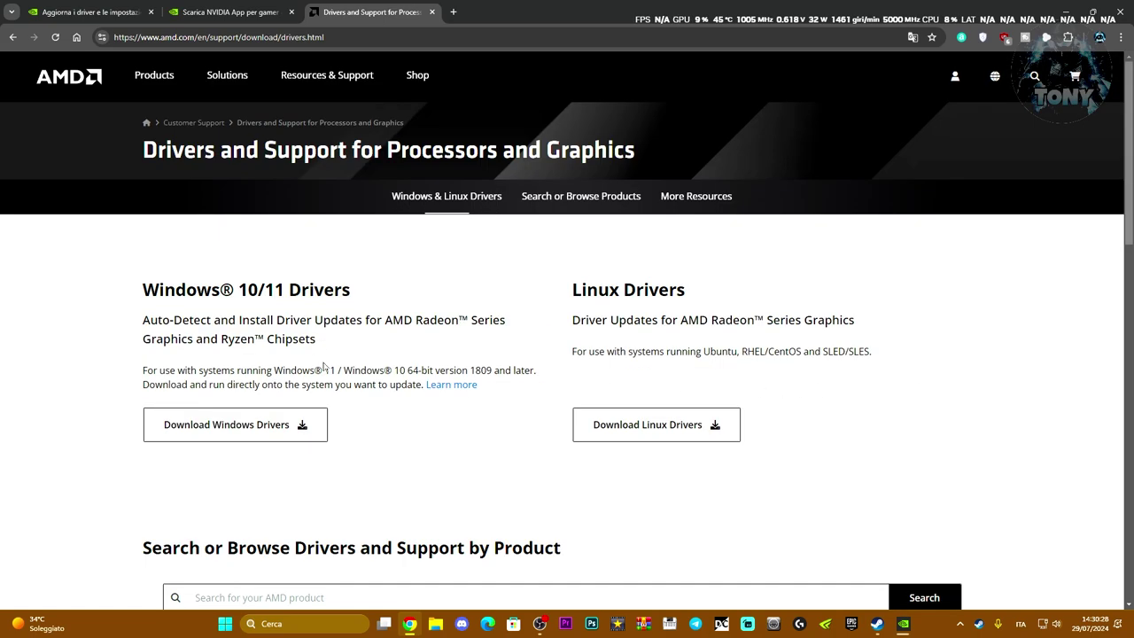
scroll(422, 256, down, 4)
scroll(398, 451, down, 3)
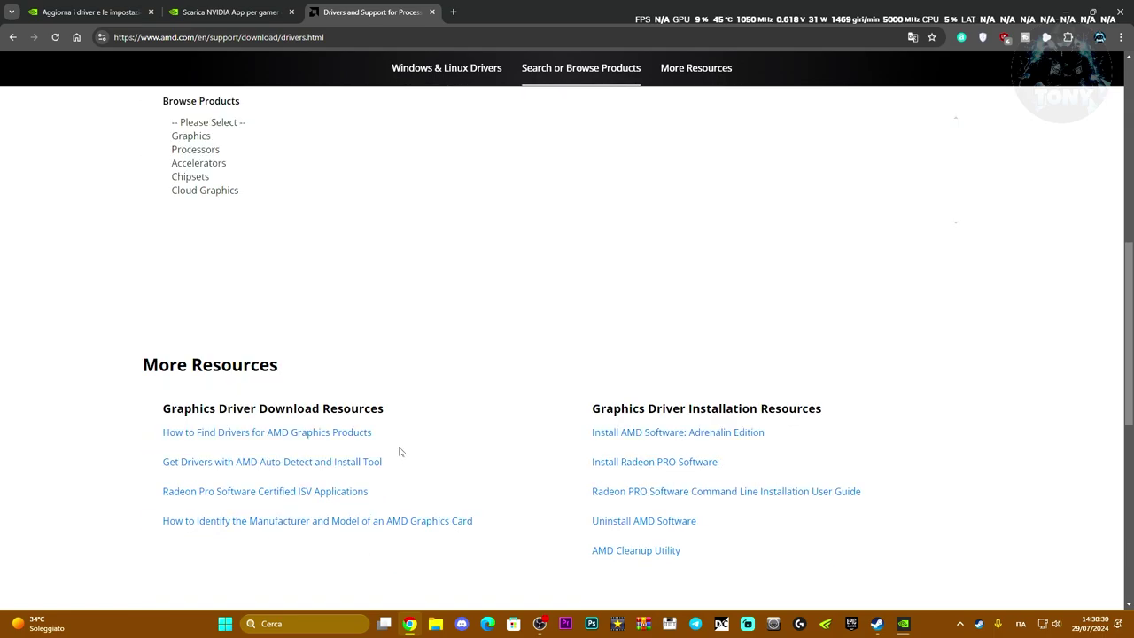
scroll(400, 458, up, 6)
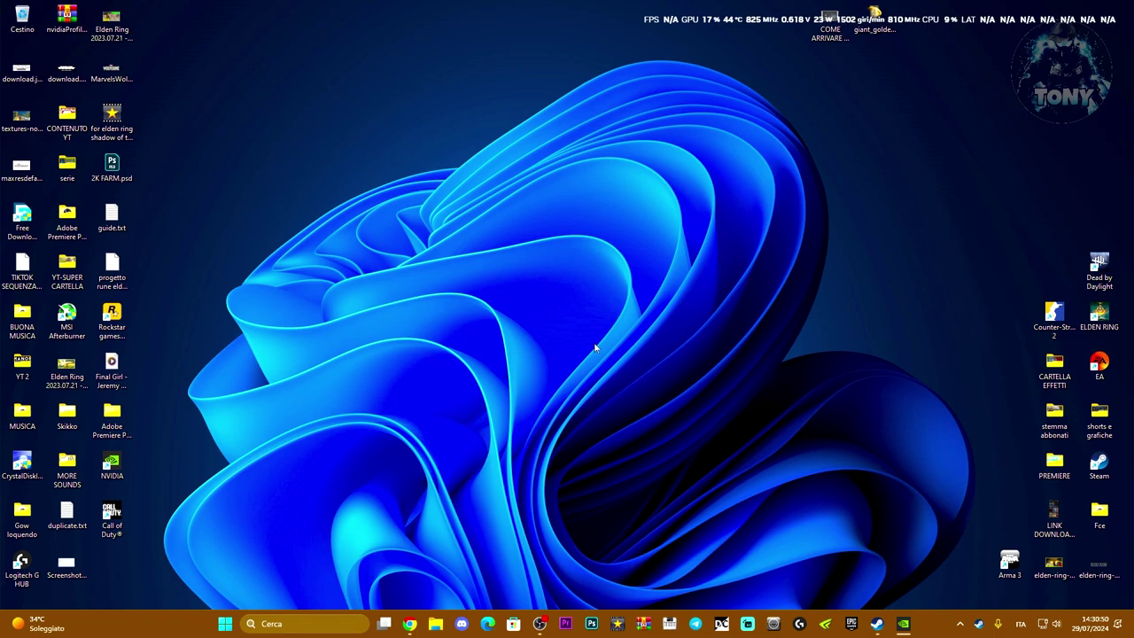
- Open the Windows search and choose its top match
key(super+s)
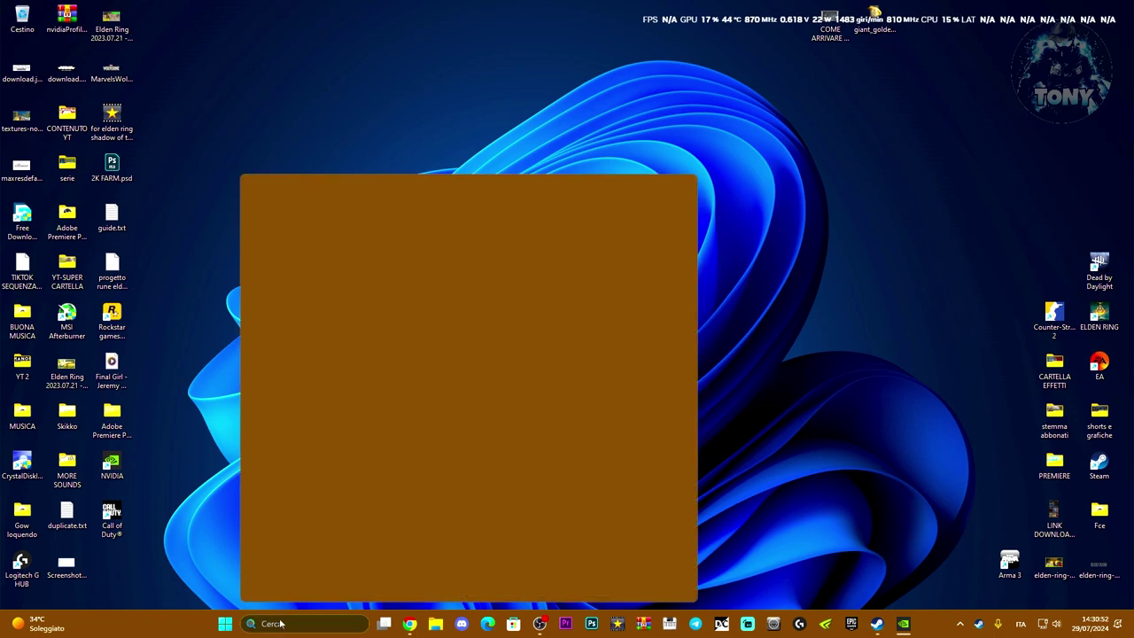
click(321, 250)
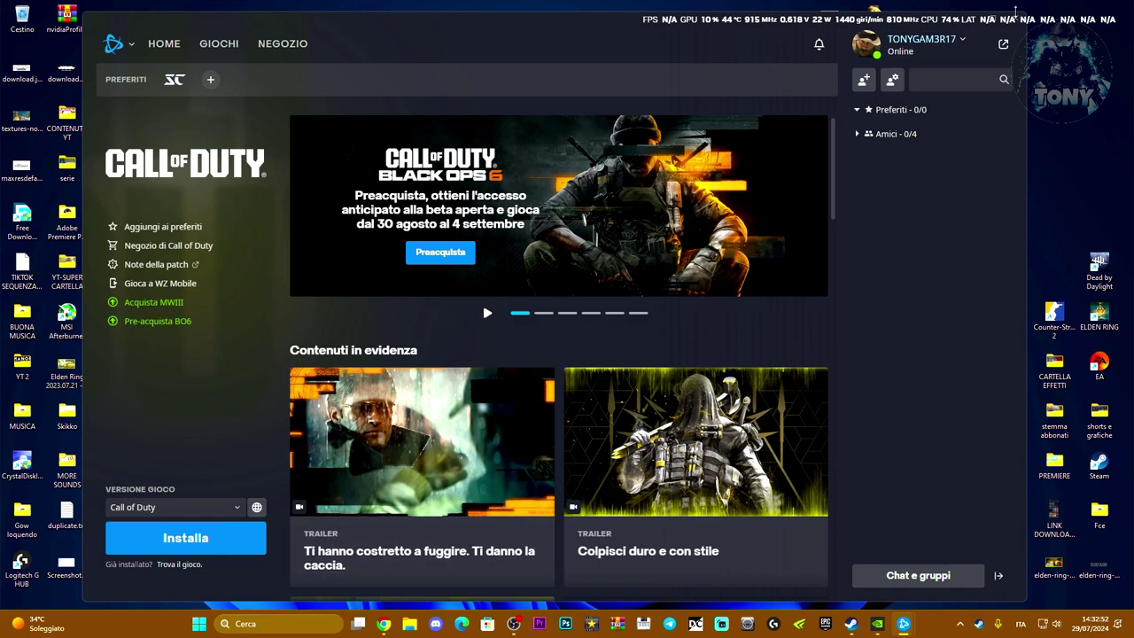
- View the Call of Duty page in Battle.net, reposition the window, and minimize it
drag(768, 24, 723, 21)
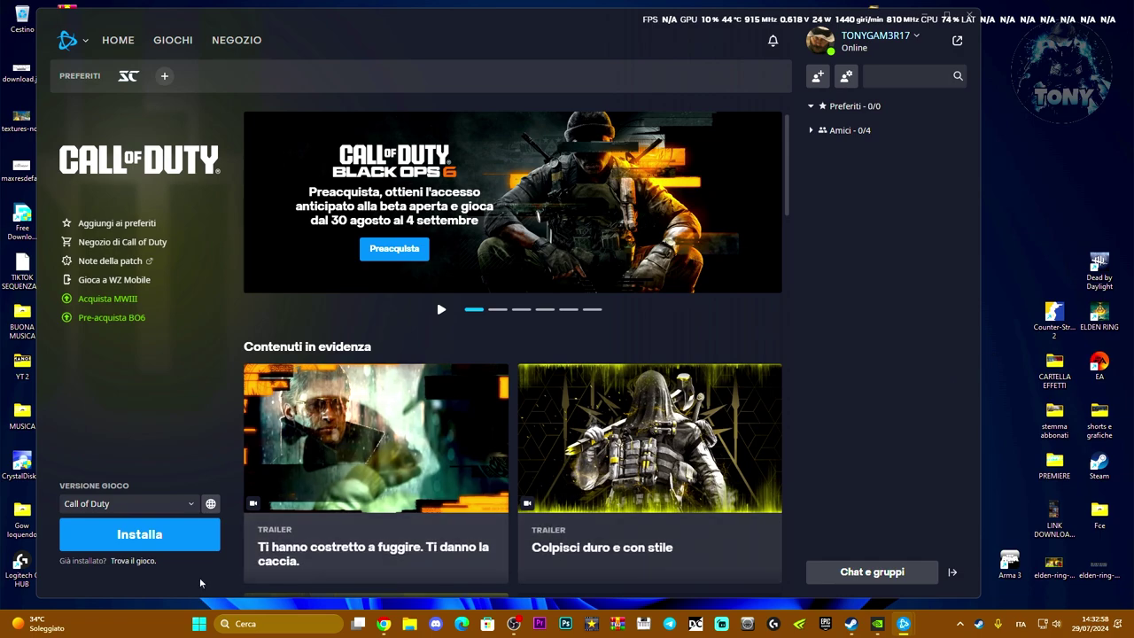
drag(368, 29, 512, 22)
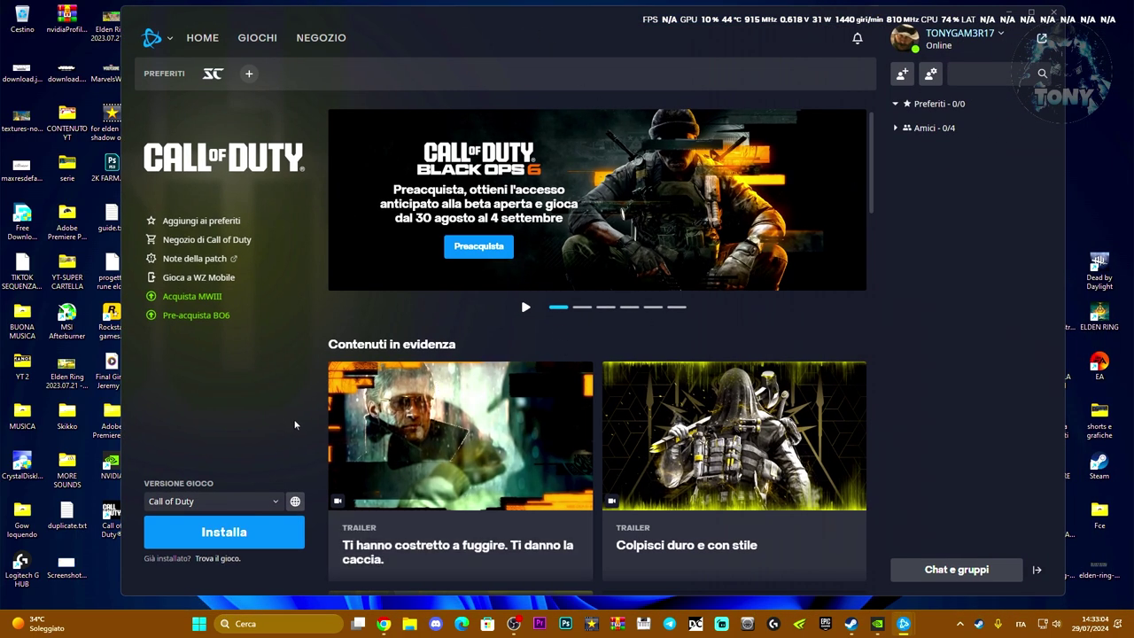
click(1011, 13)
click(808, 107)
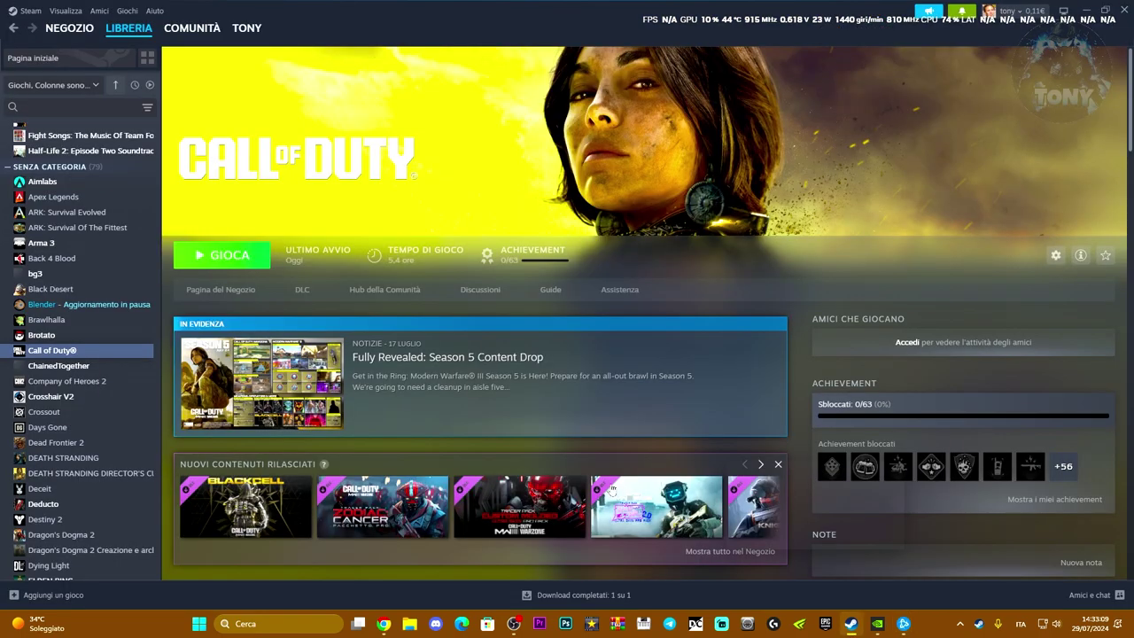
- Launch Call of Duty from Steam, read the end-user licence agreement to its end, and accept it
click(229, 255)
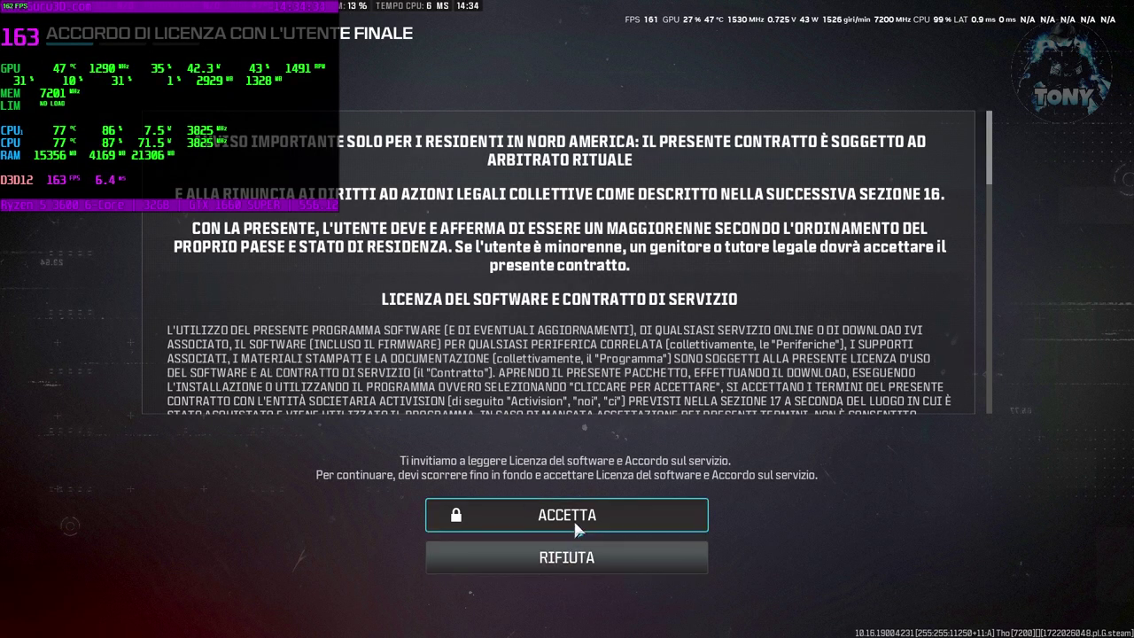
scroll(577, 513, down, 10)
scroll(622, 452, down, 15)
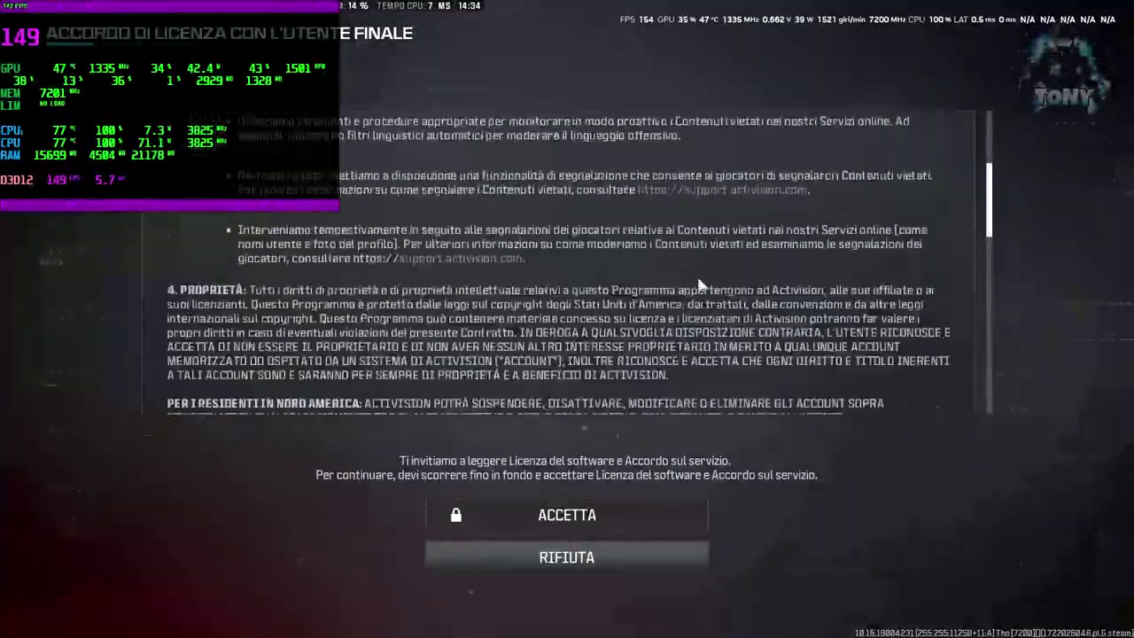
scroll(677, 328, down, 10)
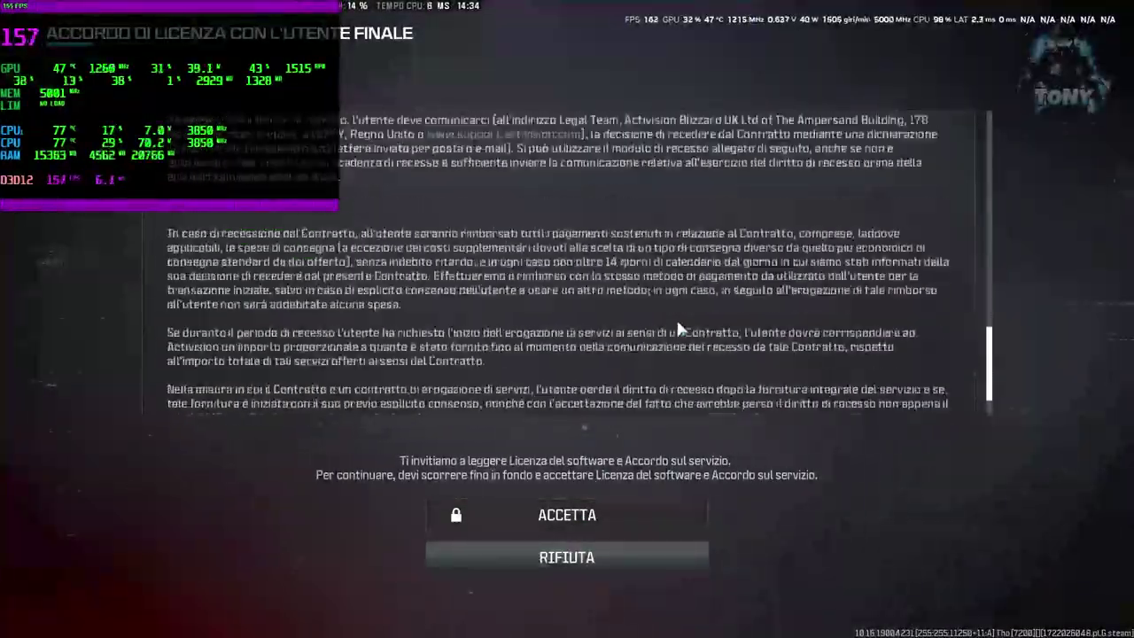
click(569, 517)
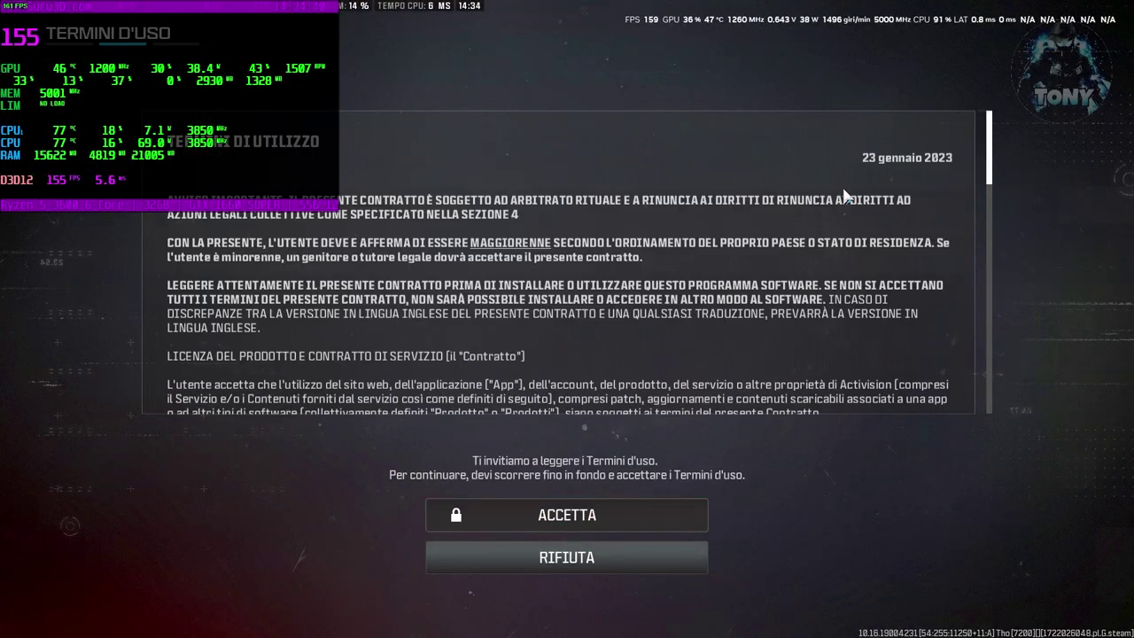
- Accept the game's terms of use and confirm its privacy policy after reading each to the end
scroll(992, 137, down, 5)
scroll(990, 146, down, 10)
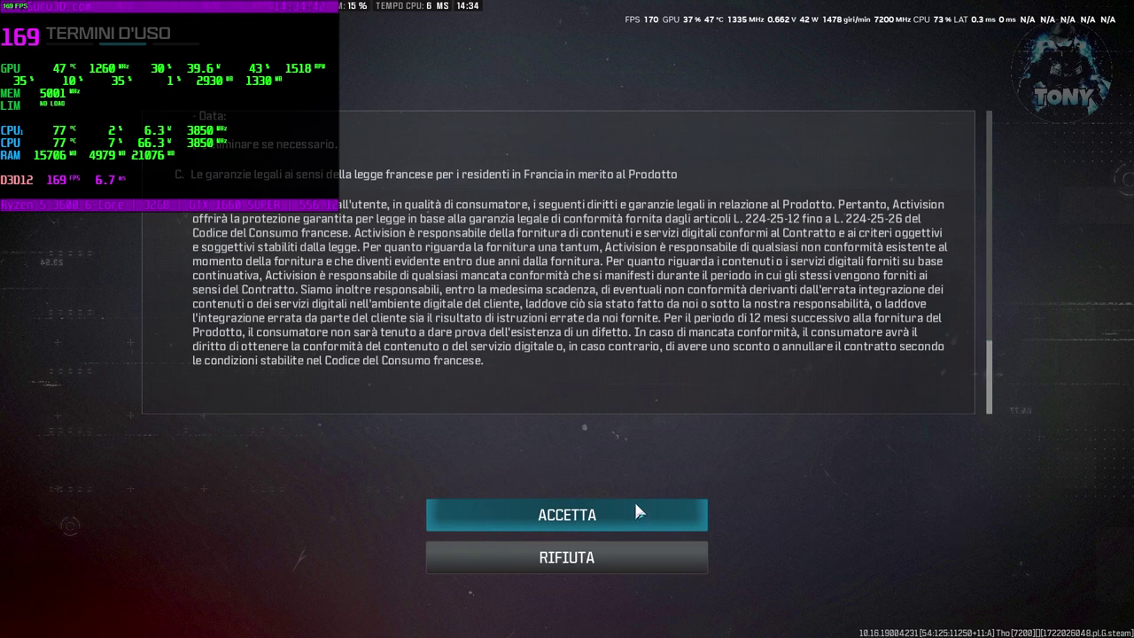
click(637, 510)
scroll(990, 141, down, 5)
scroll(989, 221, down, 10)
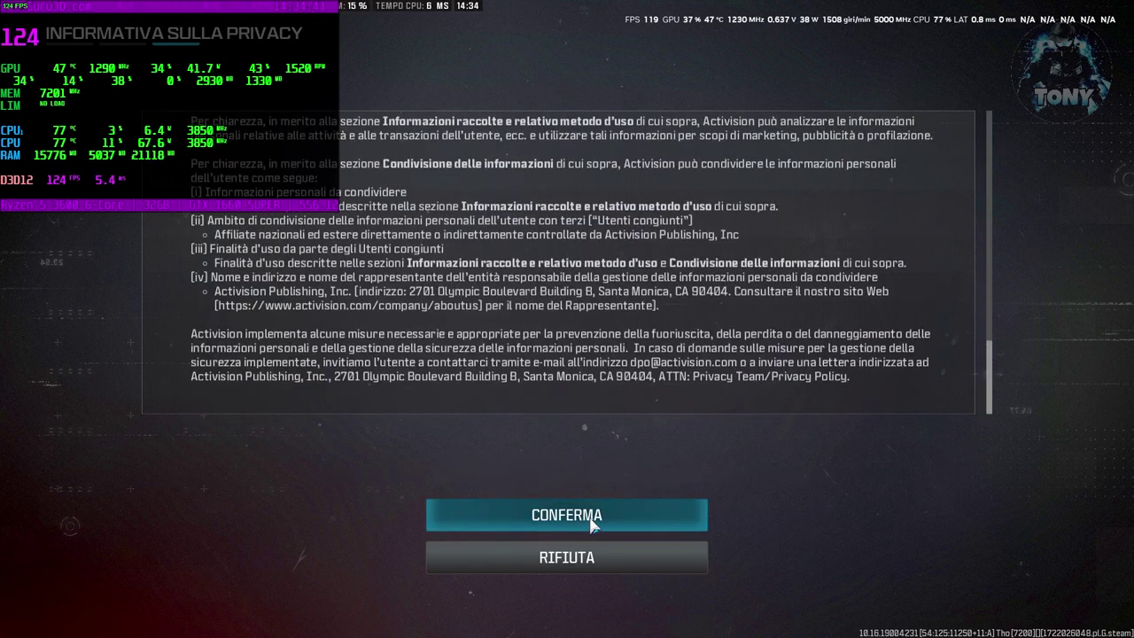
click(567, 514)
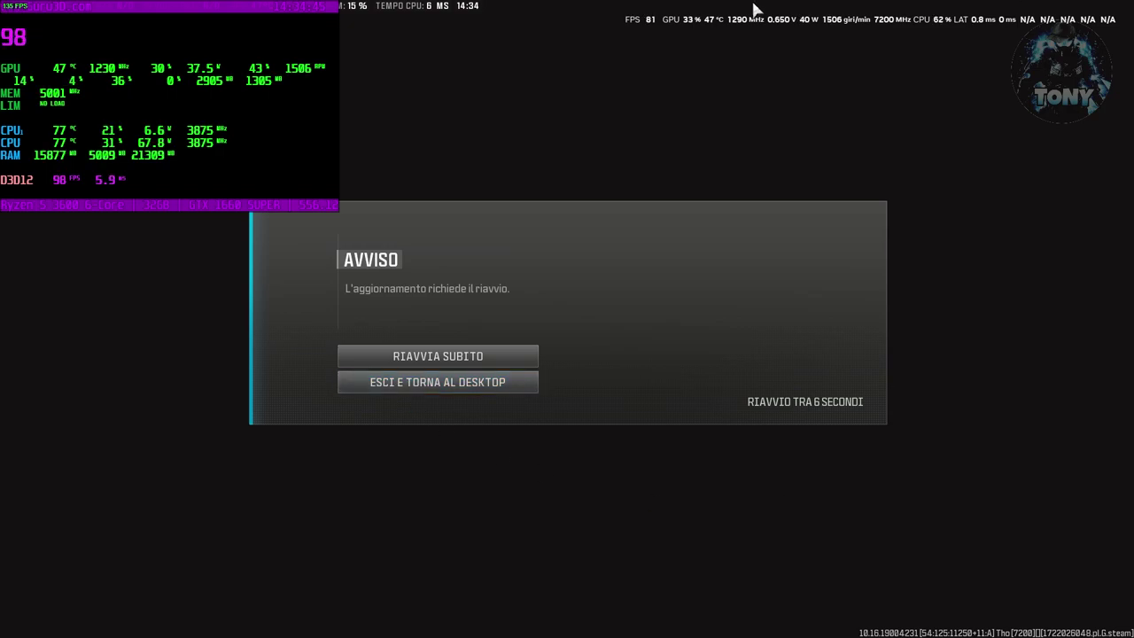